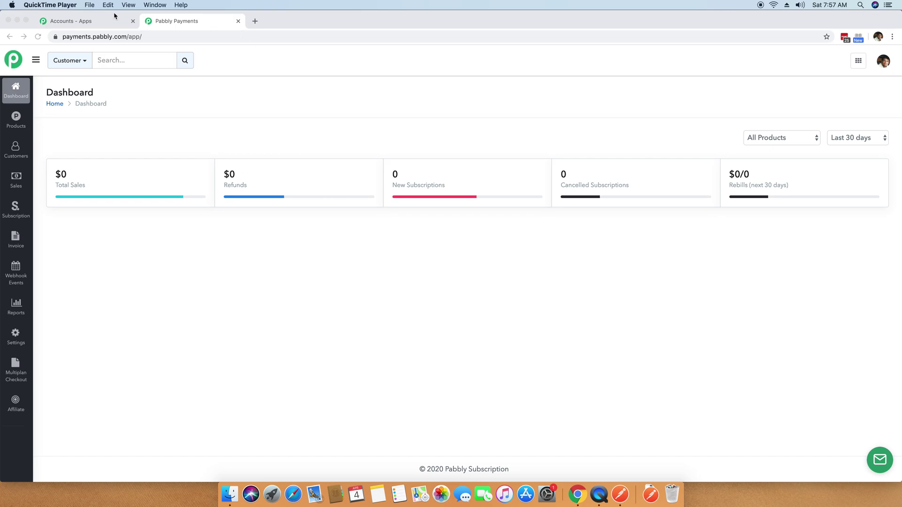
# Confirm Subscription Billing's webhook settings list no webhooks, then return to Pabbly's All Apps page.
pyautogui.click(181, 22)
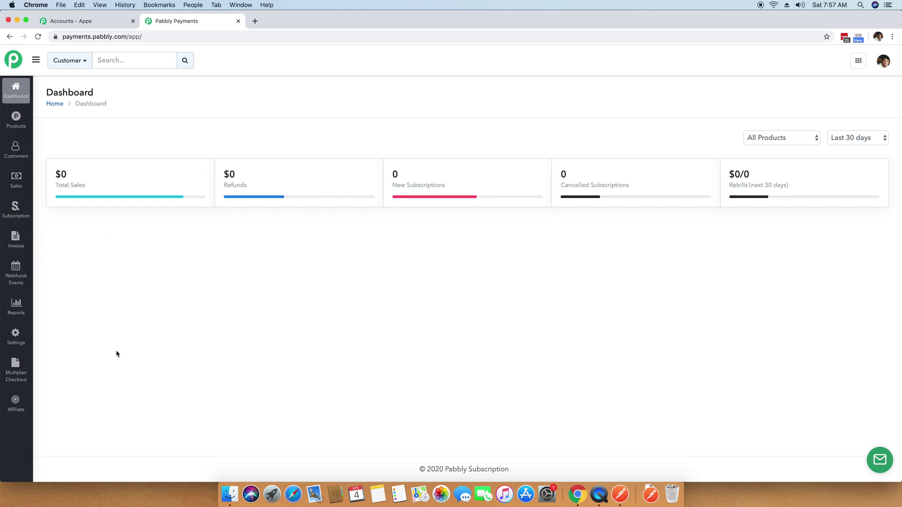
pyautogui.click(16, 343)
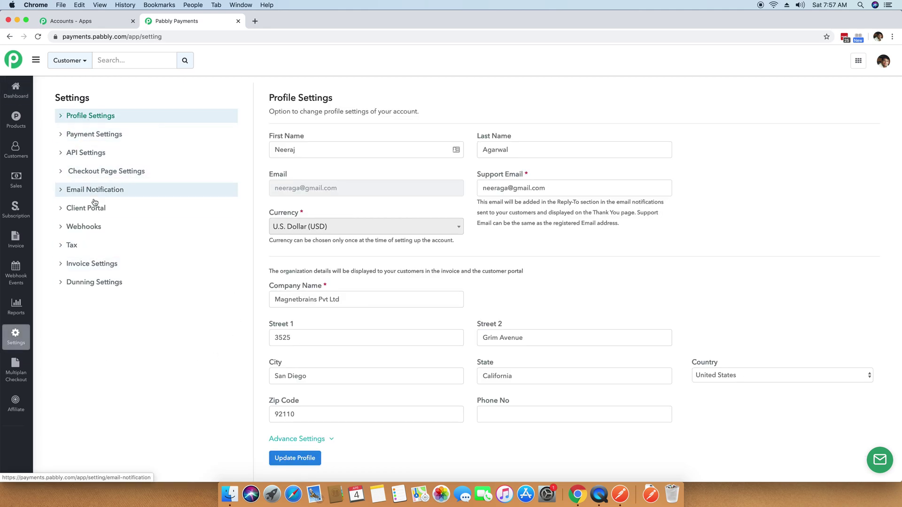
pyautogui.click(78, 229)
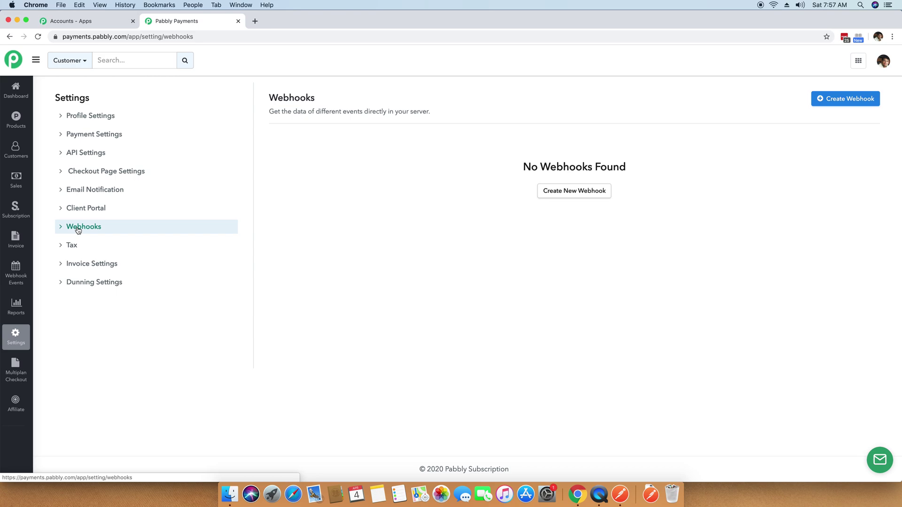
pyautogui.click(96, 22)
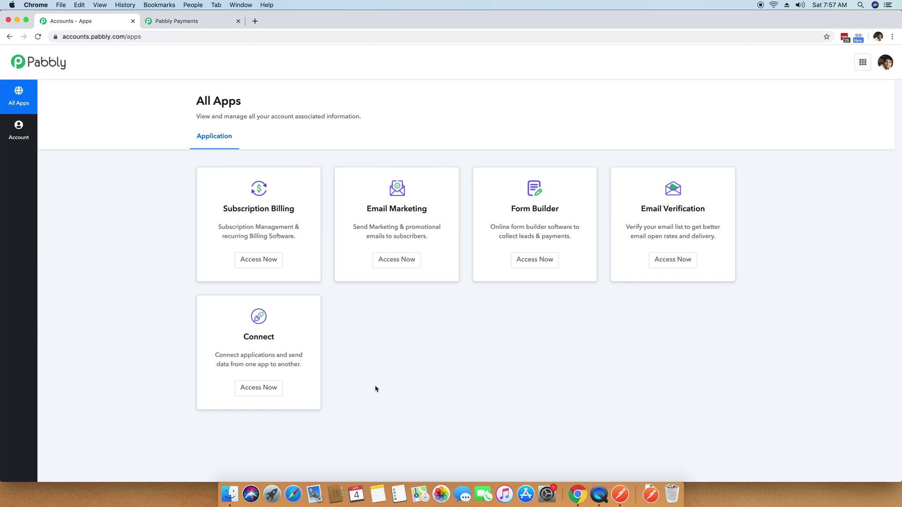
# Launch Pabbly Connect from the Connect card and bring up its Workflows tab.
pyautogui.click(260, 394)
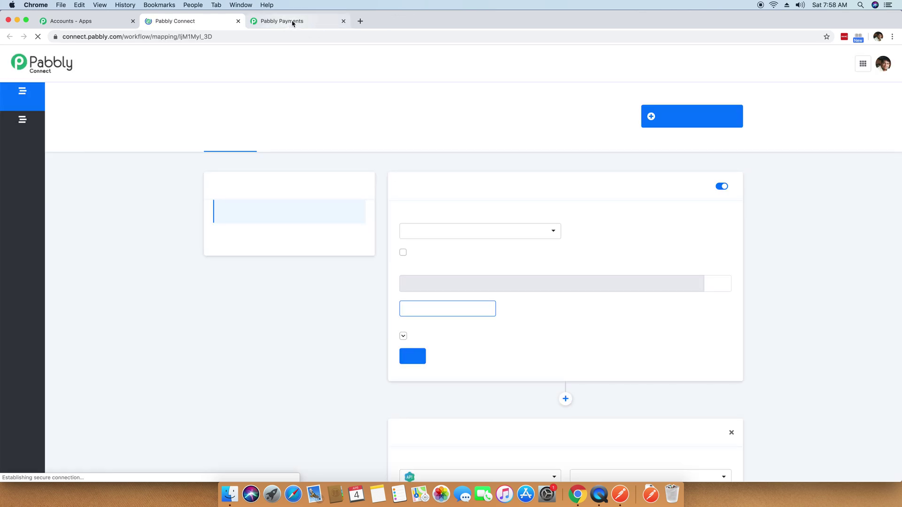
pyautogui.click(289, 22)
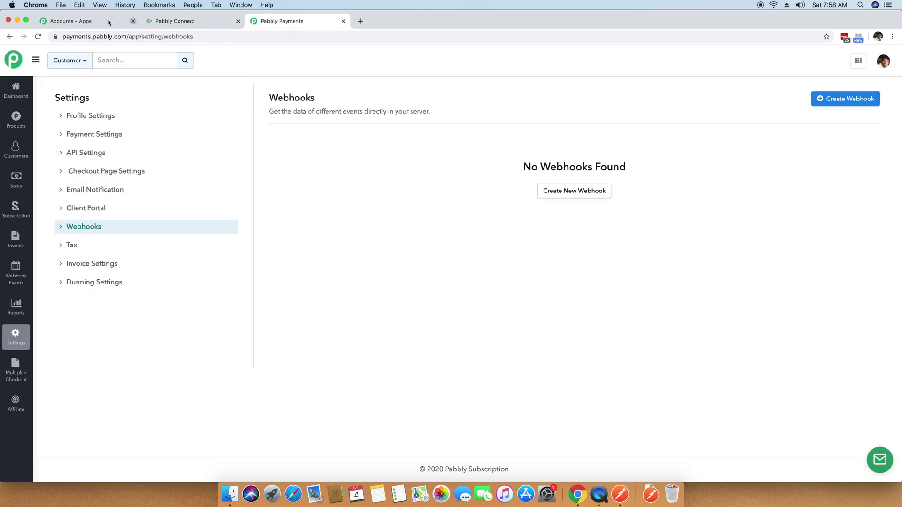
pyautogui.click(190, 22)
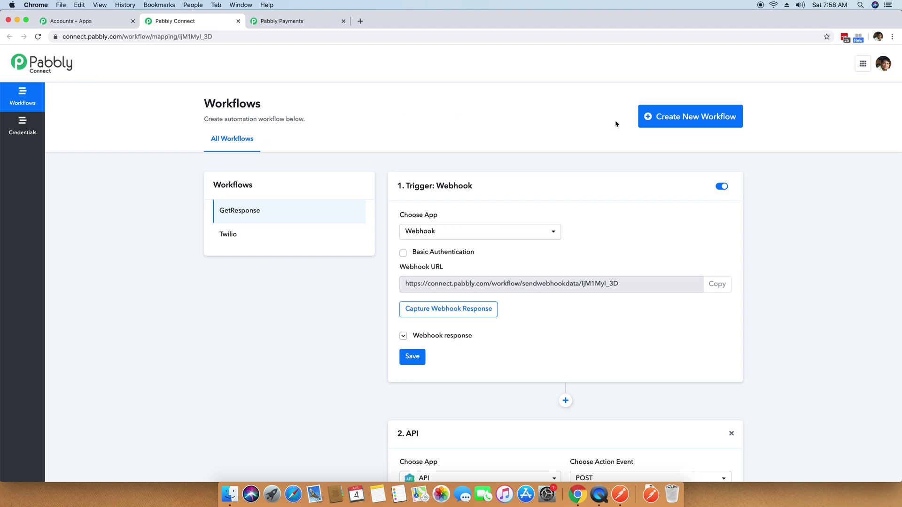
# Create and save a new workflow named 'Pabbly Subscription Billing to Twilio'.
pyautogui.click(672, 120)
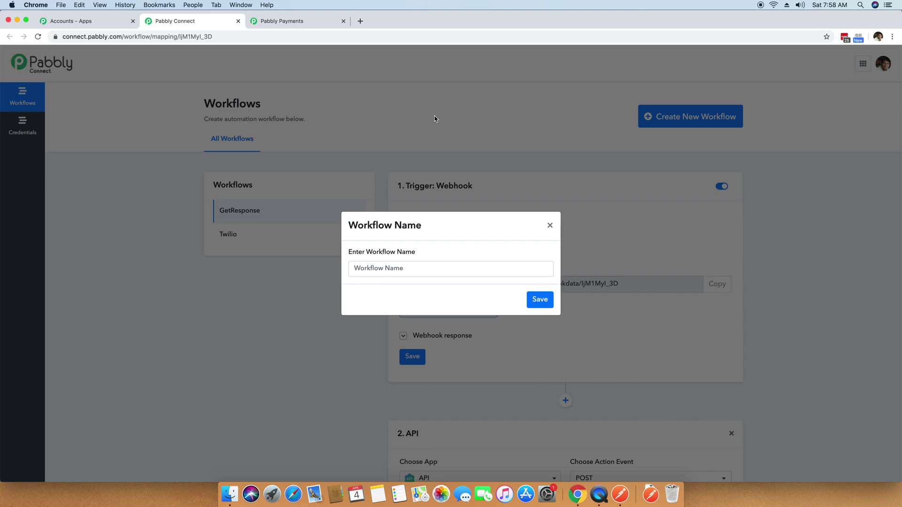
pyautogui.click(373, 269)
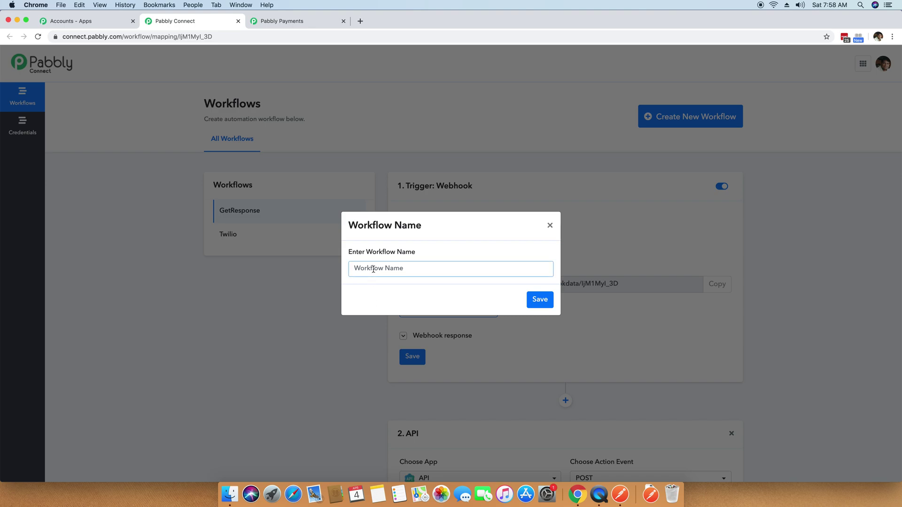
pyautogui.write('PABBLY')
pyautogui.press('BackSpace')
pyautogui.press('BackSpace')
pyautogui.press('BackSpace')
pyautogui.press('BackSpace')
pyautogui.press('BackSpace')
pyautogui.write('Pabbly Subscription Billing to Twilio')
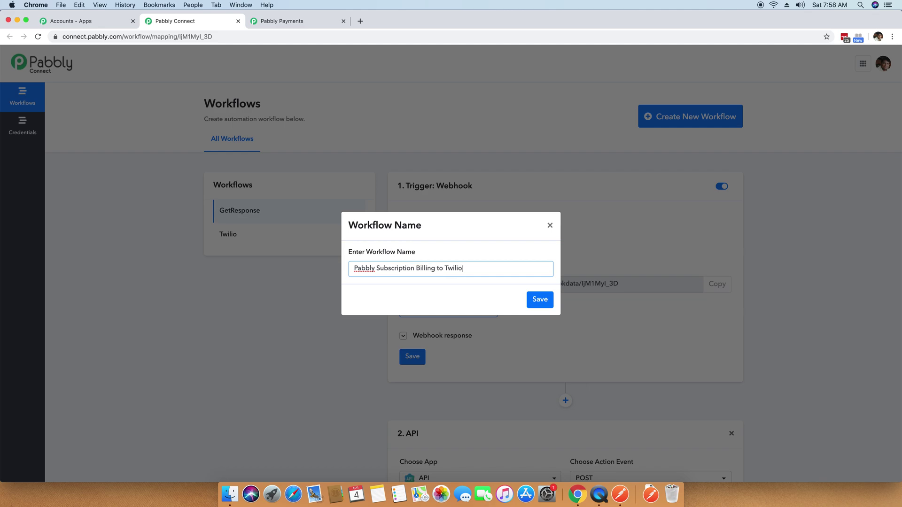
pyautogui.click(539, 299)
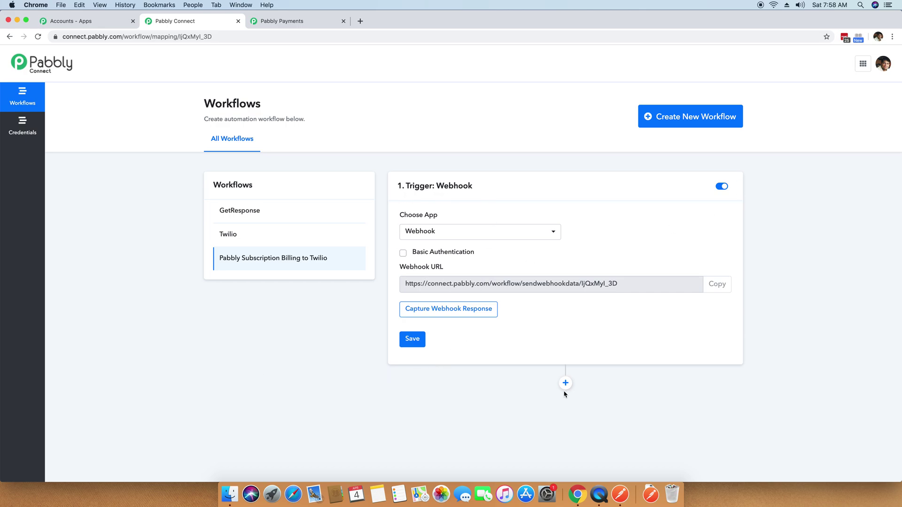
# Copy the workflow's webhook URL and go to Subscription Billing's webhook settings.
pyautogui.click(718, 288)
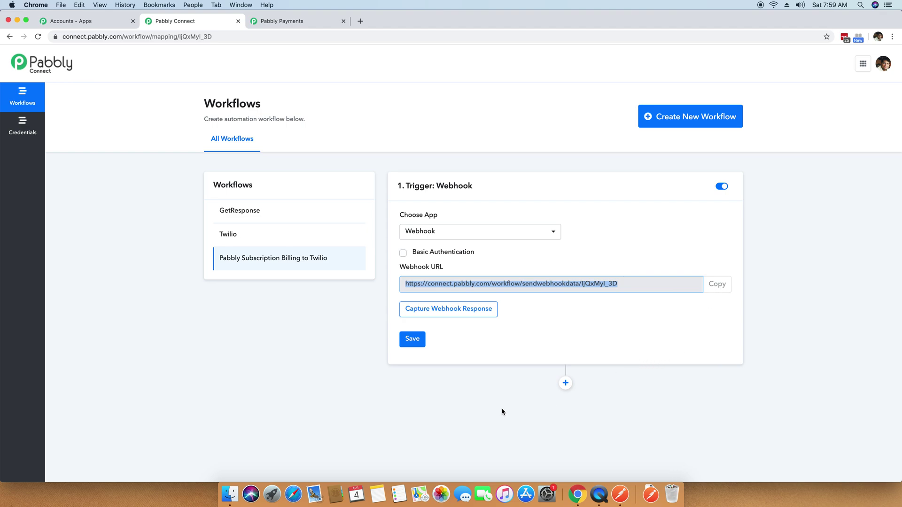
pyautogui.click(290, 23)
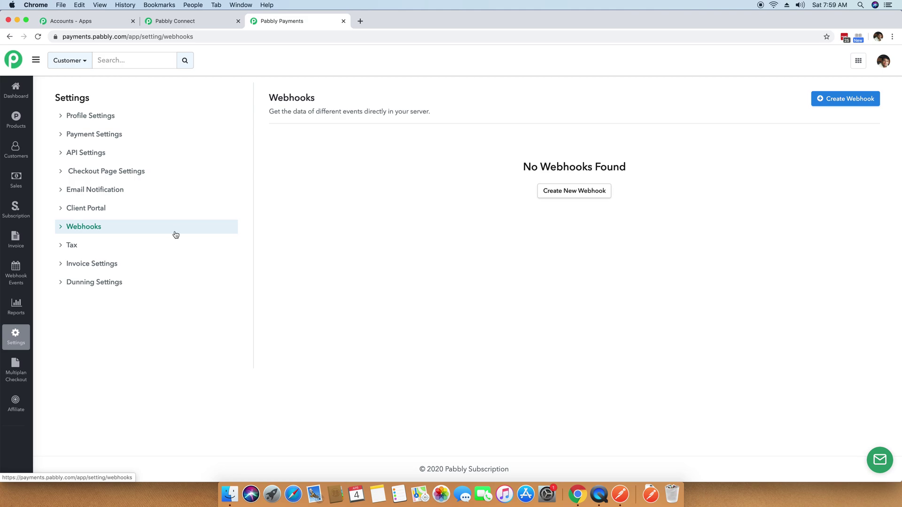
pyautogui.click(182, 24)
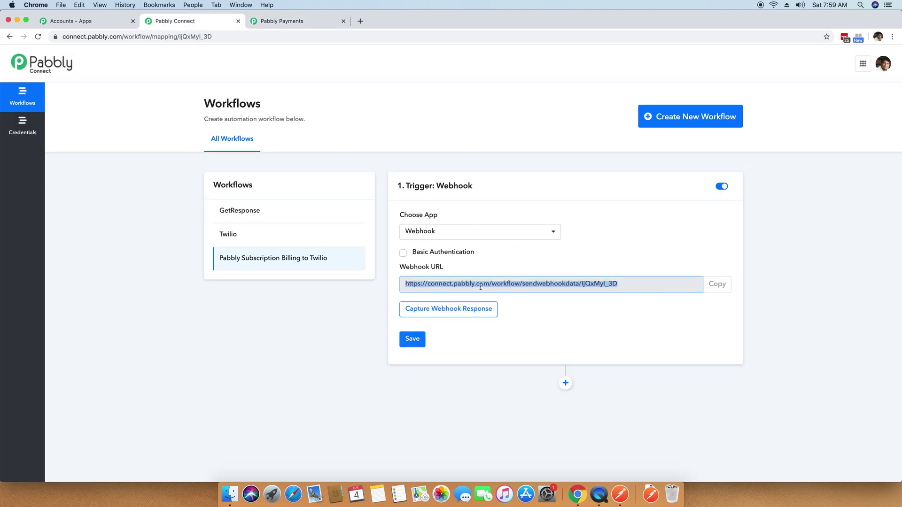
pyautogui.click(277, 21)
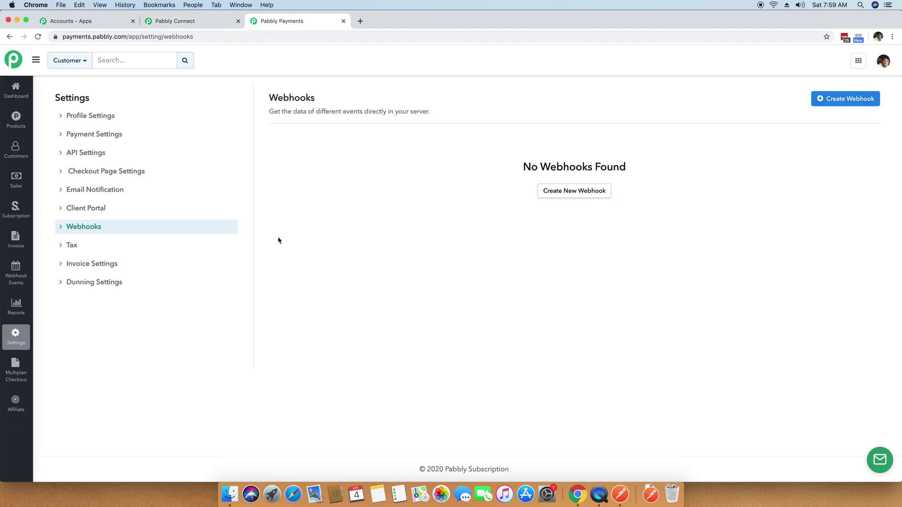
# Start a new webhook and paste the Pabbly Connect workflow URL into it.
pyautogui.click(569, 191)
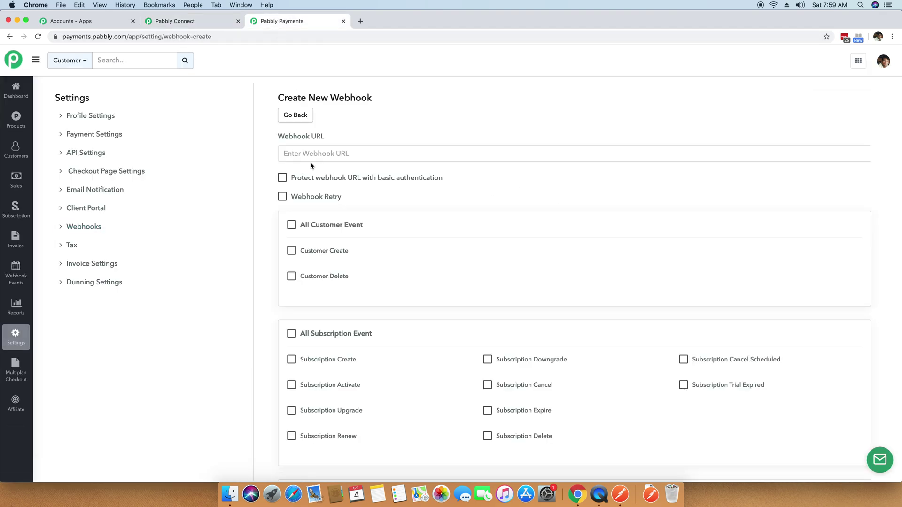
pyautogui.click(320, 156)
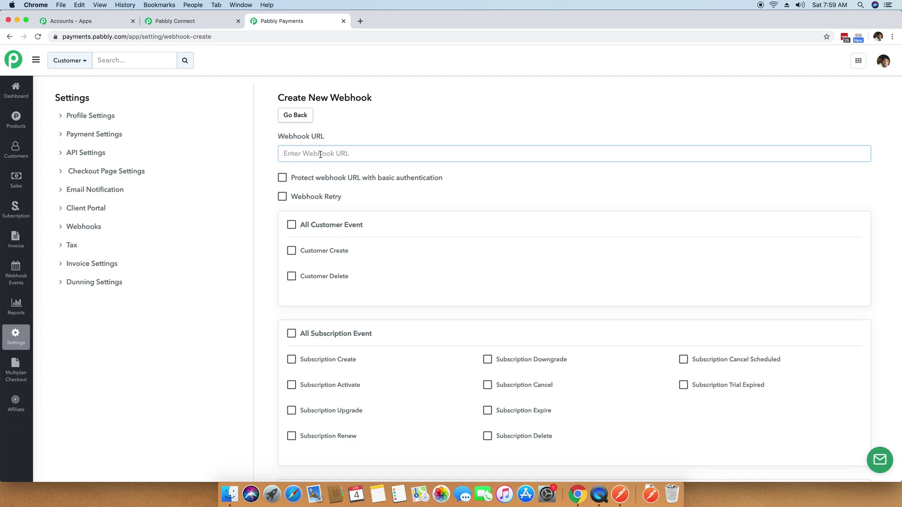
pyautogui.press('super+v')
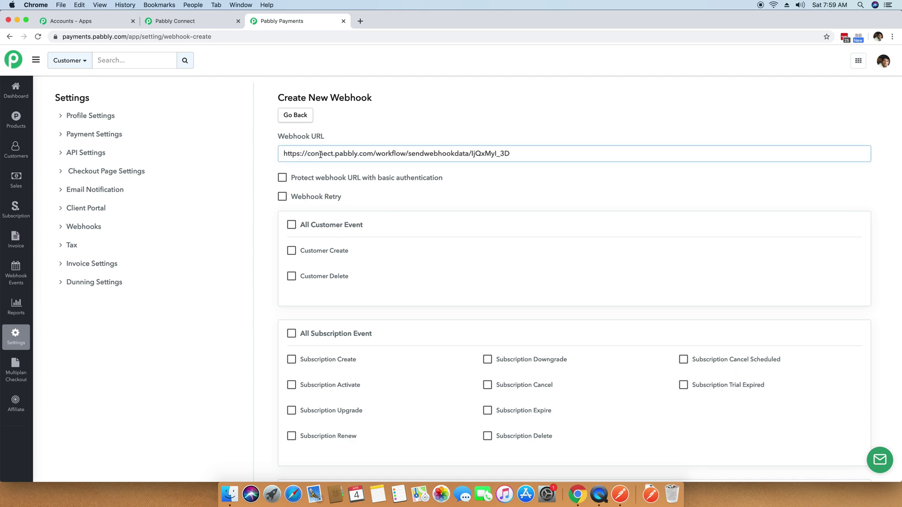
pyautogui.click(262, 274)
# Subscribe the webhook to Successfull Payment events and create it.
pyautogui.scroll(-2, 262, 273)
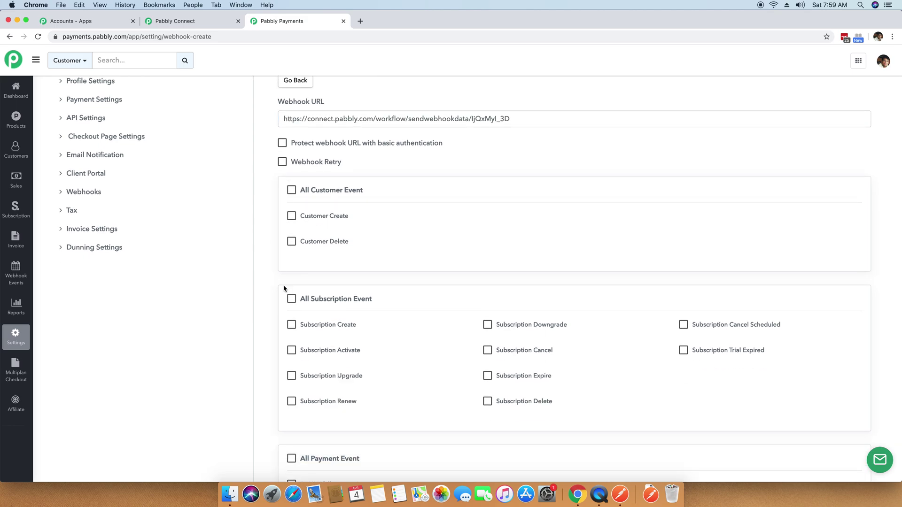
pyautogui.scroll(-1, 282, 318)
pyautogui.scroll(-5, 284, 318)
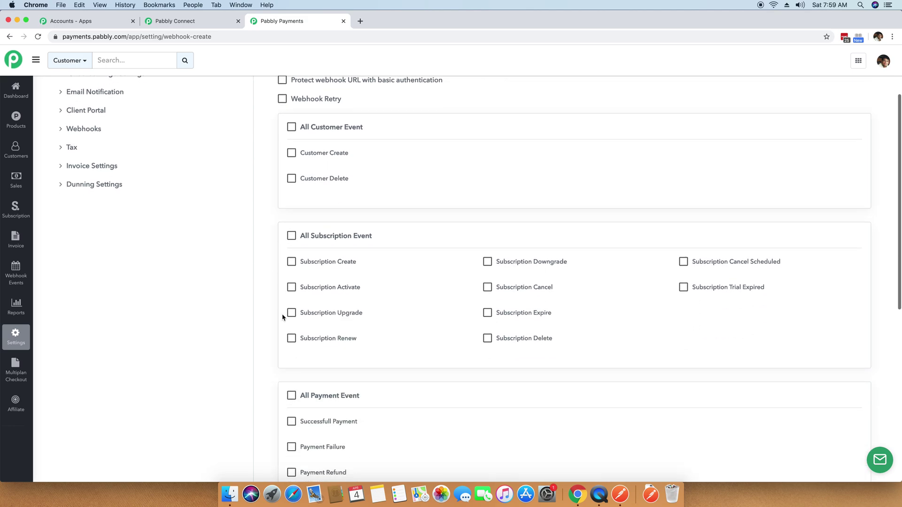
pyautogui.scroll(8, 286, 318)
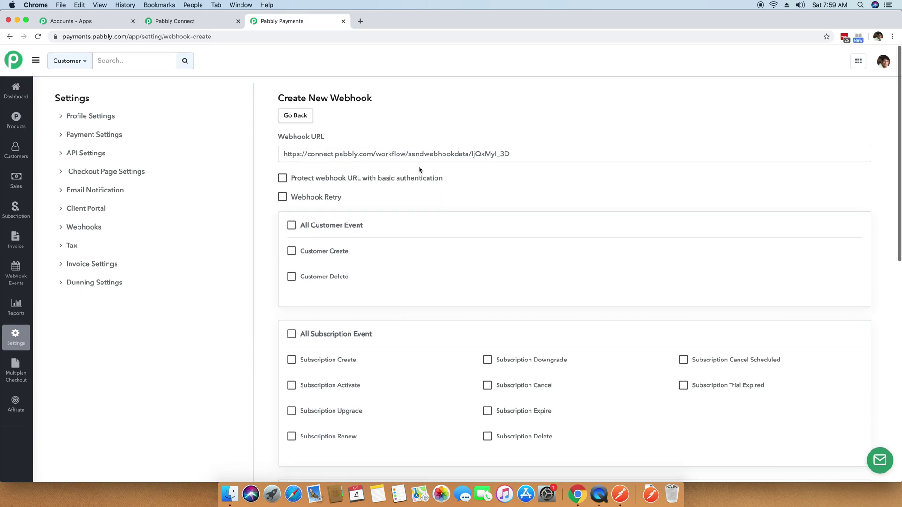
pyautogui.scroll(-5, 420, 323)
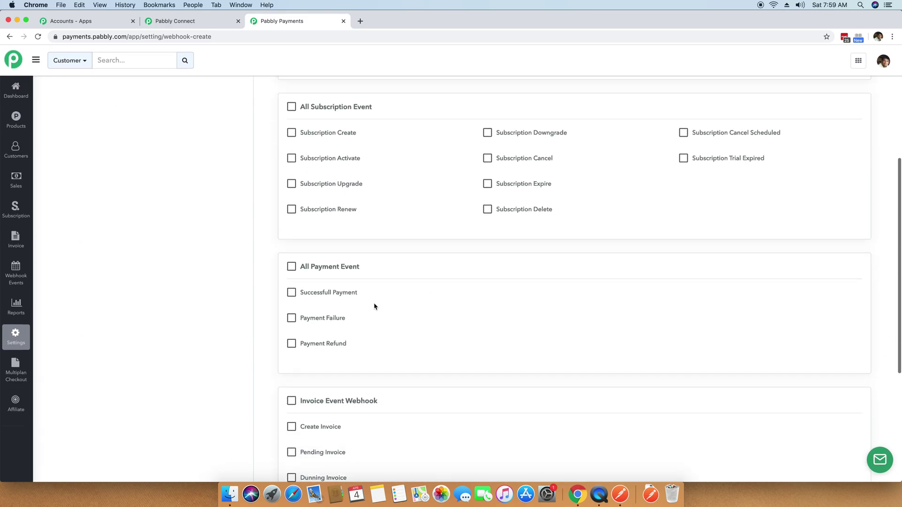
pyautogui.click(292, 293)
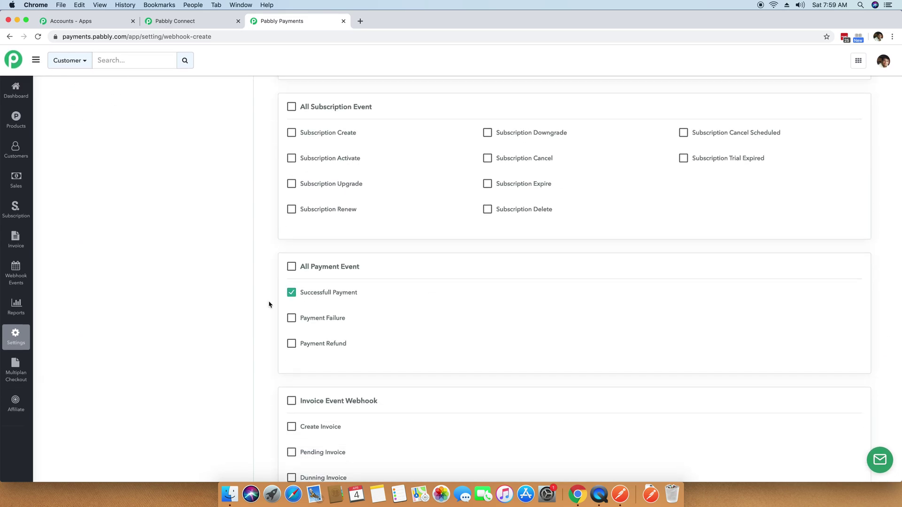
pyautogui.scroll(5, 270, 304)
pyautogui.moveTo(531, 146); pyautogui.dragTo(188, 153)
pyautogui.scroll(-3, 268, 248)
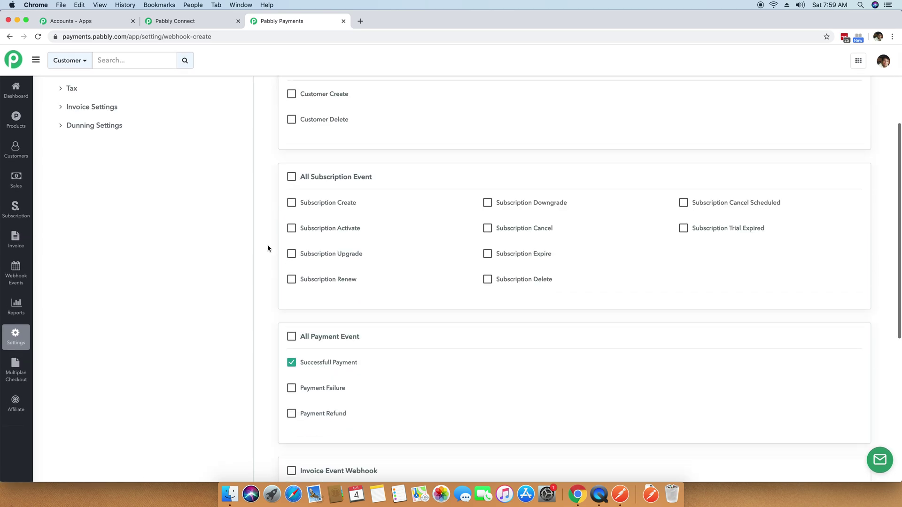
pyautogui.scroll(-4, 326, 329)
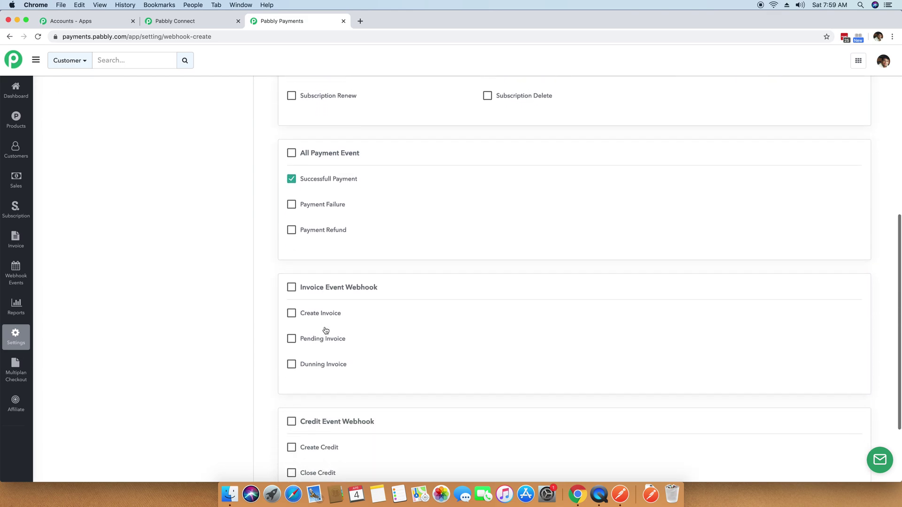
pyautogui.scroll(7, 327, 326)
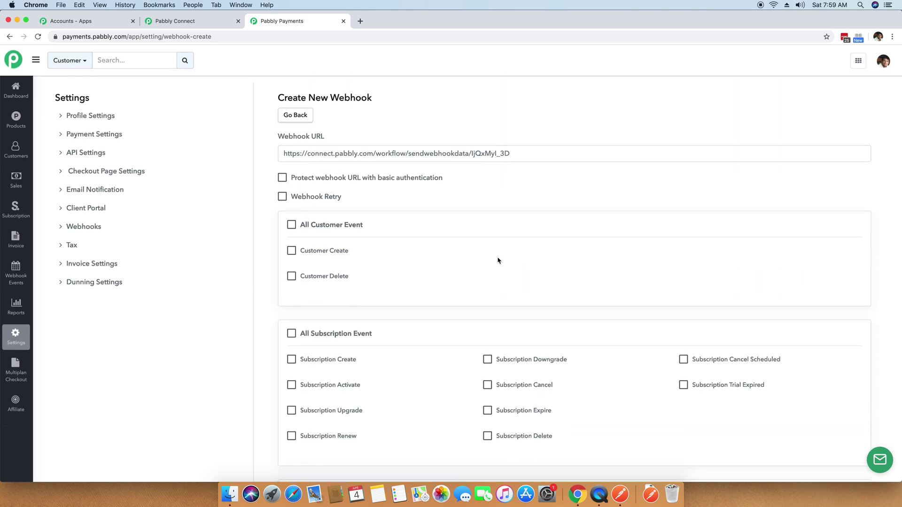
pyautogui.scroll(-5, 499, 266)
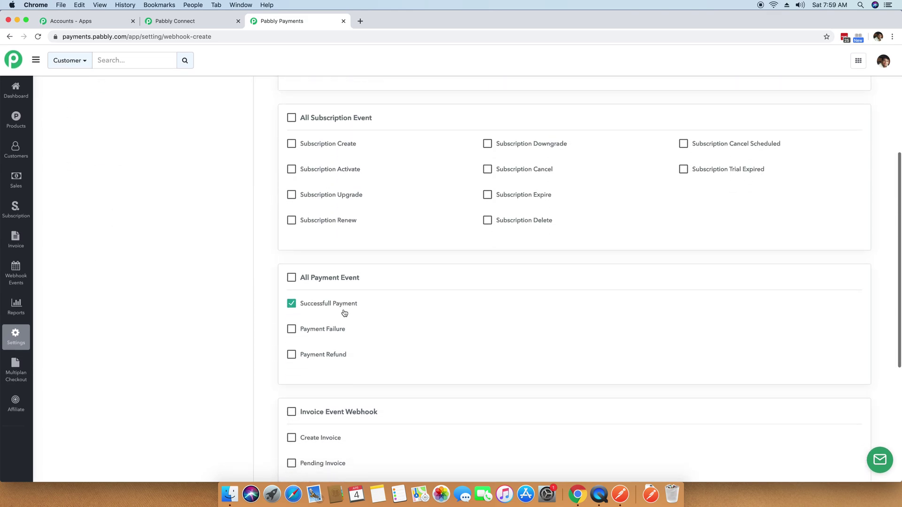
pyautogui.scroll(-4, 500, 312)
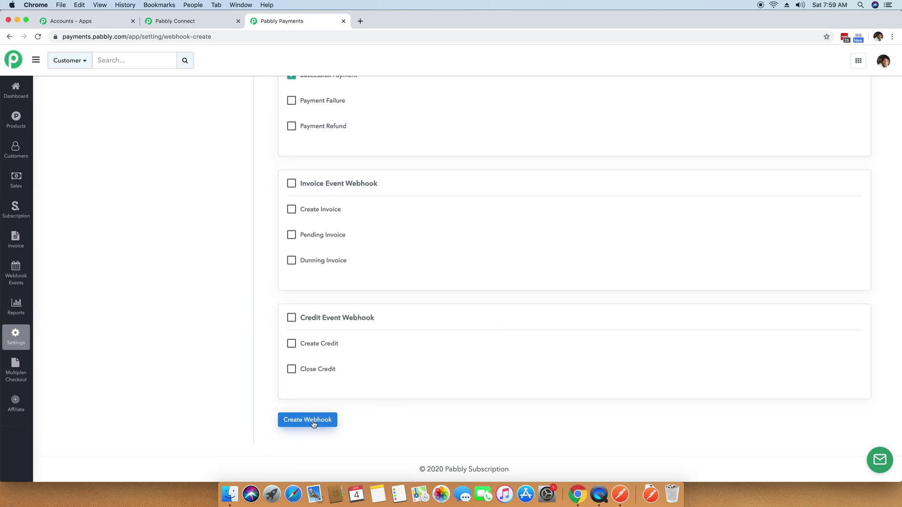
pyautogui.click(314, 424)
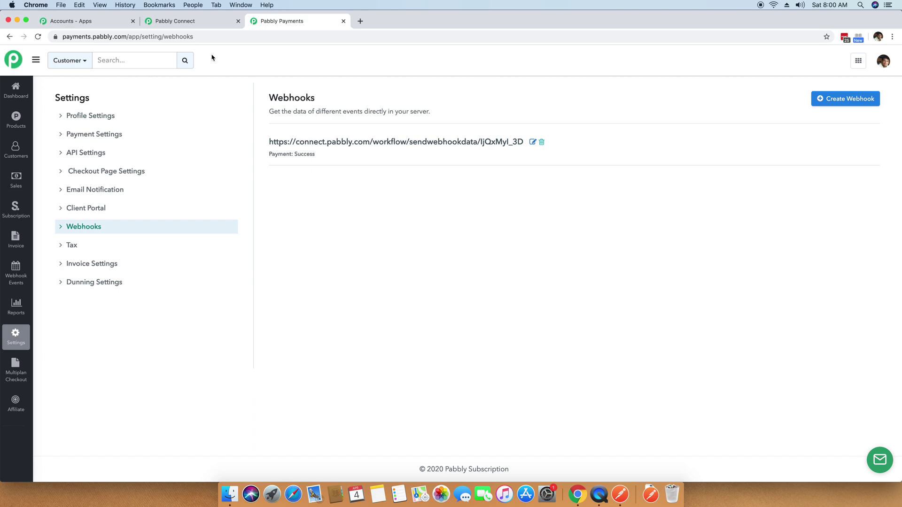
pyautogui.click(205, 22)
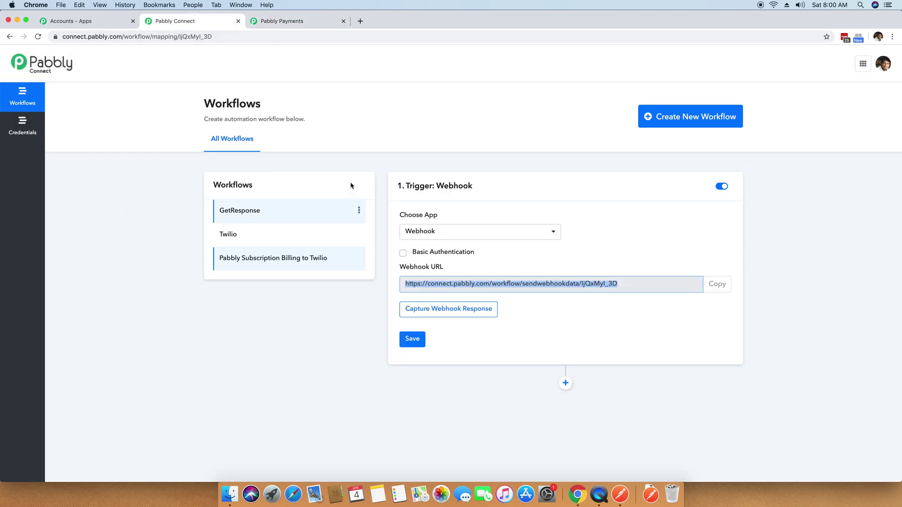
# Open the Pabbly Email Verification - 5000 Emails checkout page and choose Test Card payment.
pyautogui.click(277, 22)
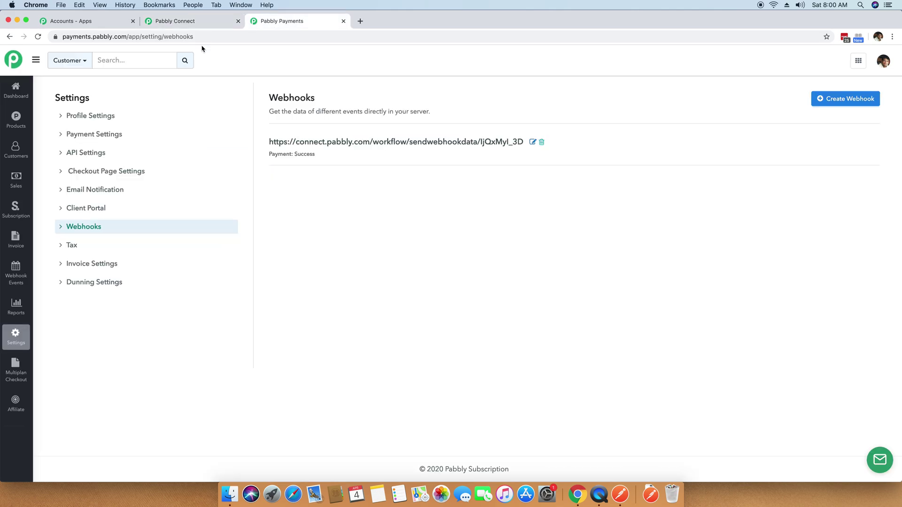
pyautogui.click(14, 119)
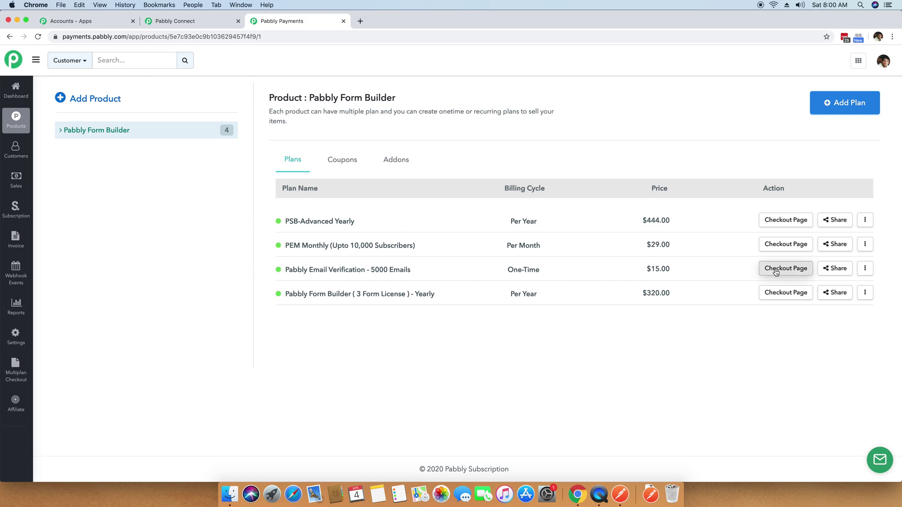
pyautogui.click(762, 269)
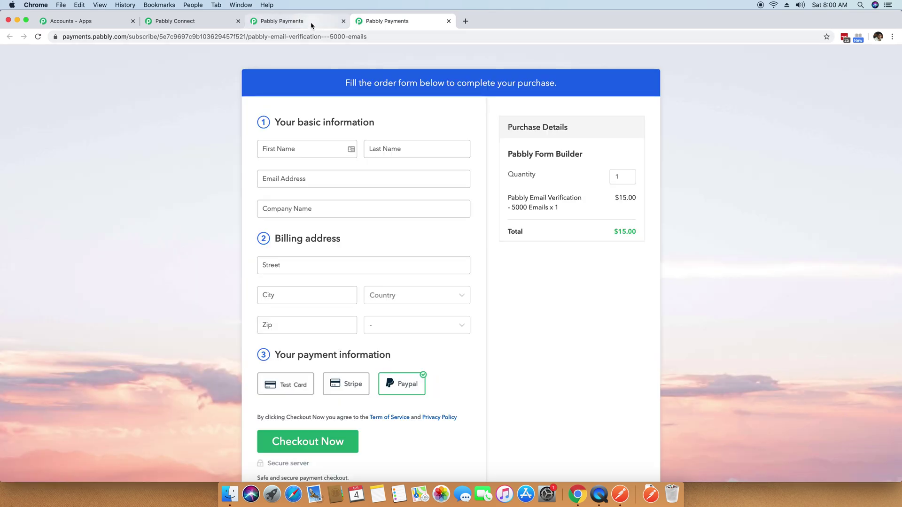
pyautogui.click(311, 24)
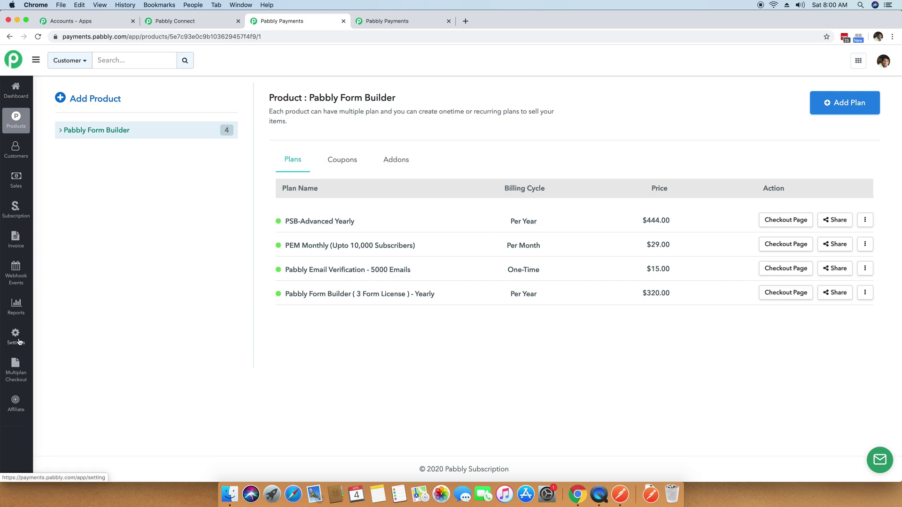
pyautogui.click(378, 24)
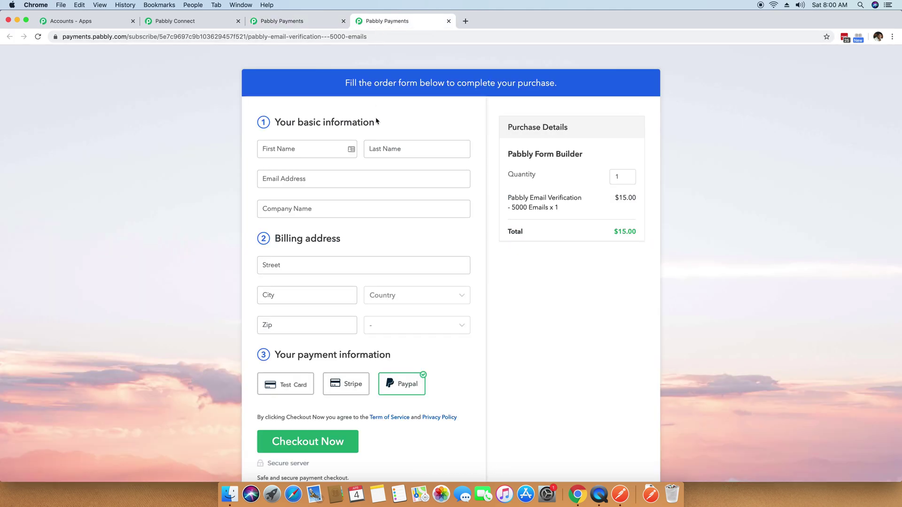
pyautogui.click(288, 390)
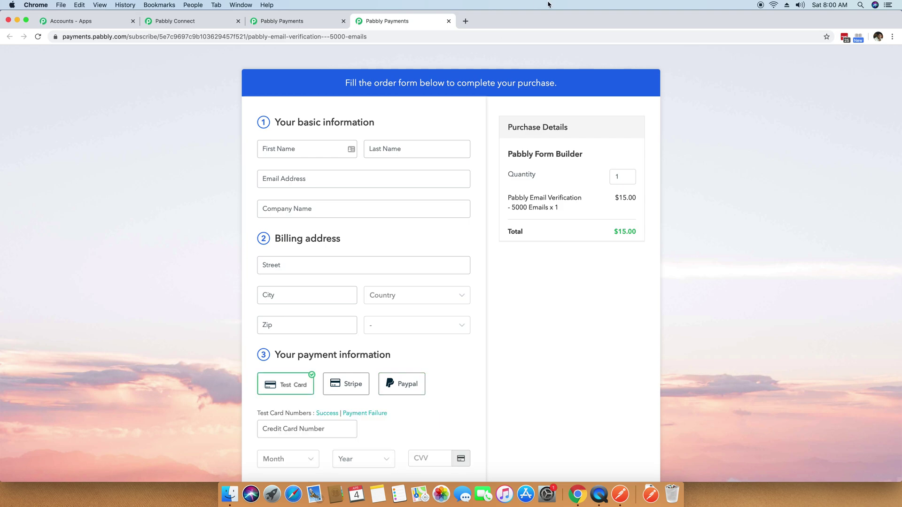
# Enter the buyer's first name, last name, e-mail address and company name.
pyautogui.click(309, 151)
pyautogui.scroll(-5, 415, 158)
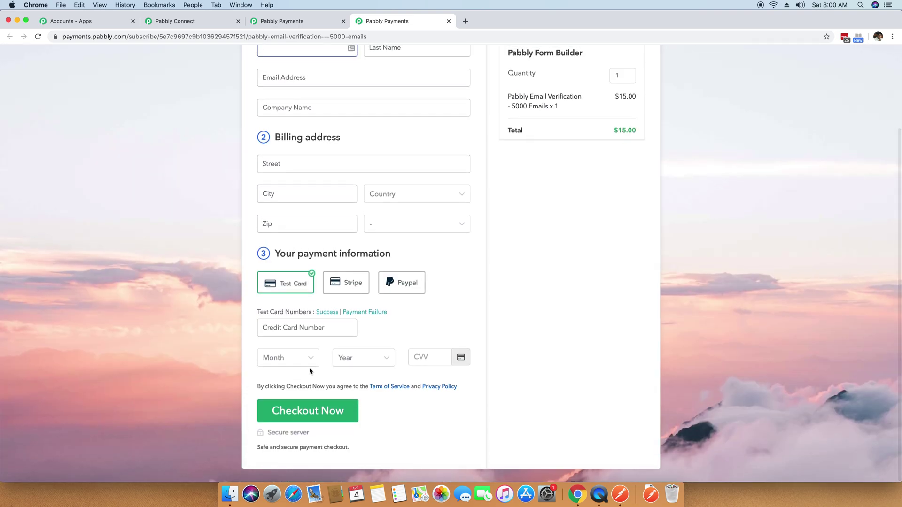
pyautogui.scroll(5, 415, 158)
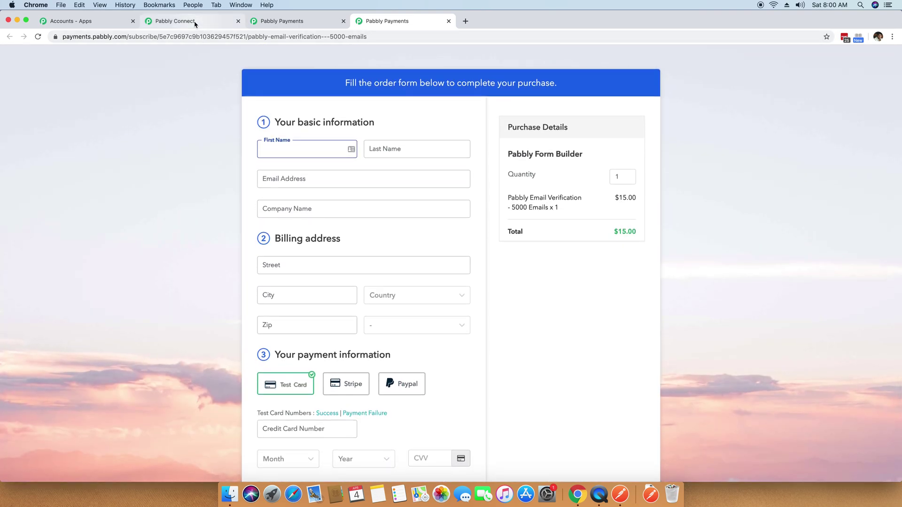
pyautogui.press('Tab')
pyautogui.press('Tab')
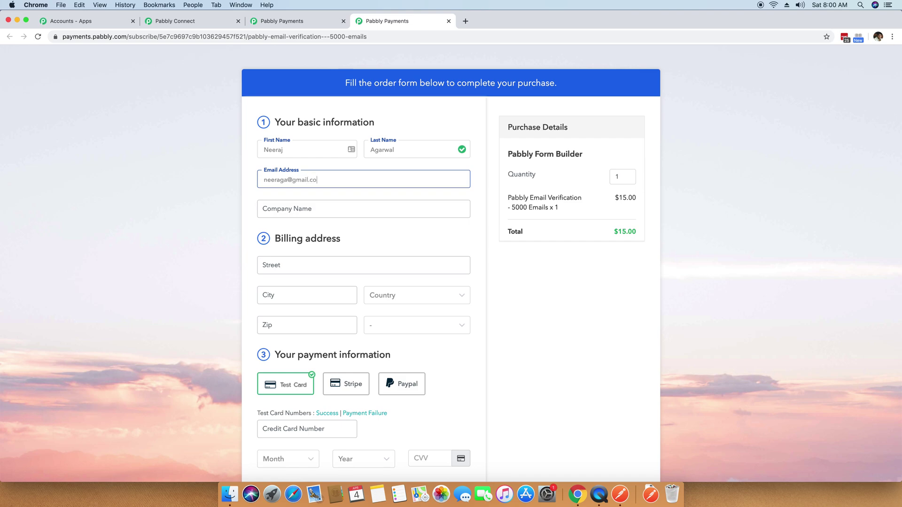
pyautogui.press('Tab')
pyautogui.write('In')
pyautogui.press('BackSpace')
pyautogui.press('BackSpace')
pyautogui.write('POa')
pyautogui.write('bbl')
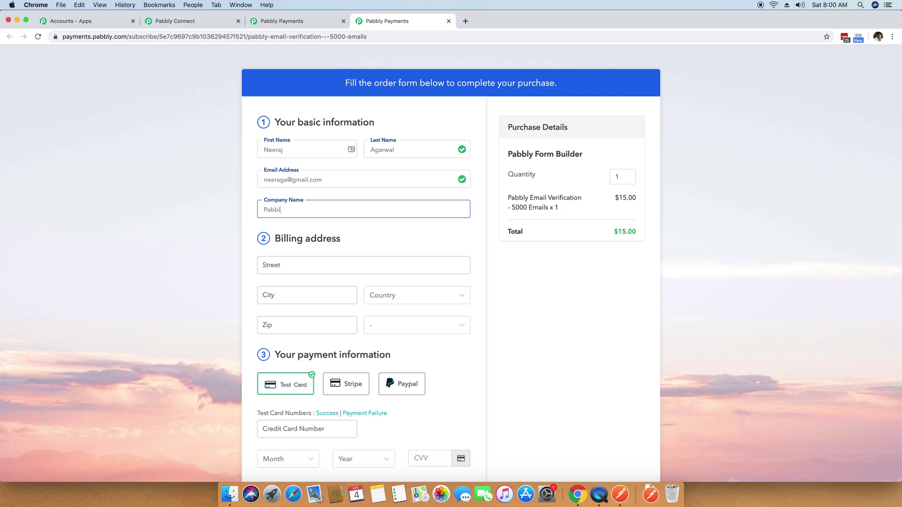
# Fill in the billing address fields, choosing India as the country and the state.
pyautogui.click(292, 270)
pyautogui.press('Tab')
pyautogui.write('Bhopal')
pyautogui.press('Tab')
pyautogui.write('ind')
pyautogui.press('Tab')
pyautogui.write('462016')
pyautogui.press('Tab')
pyautogui.write('mad')
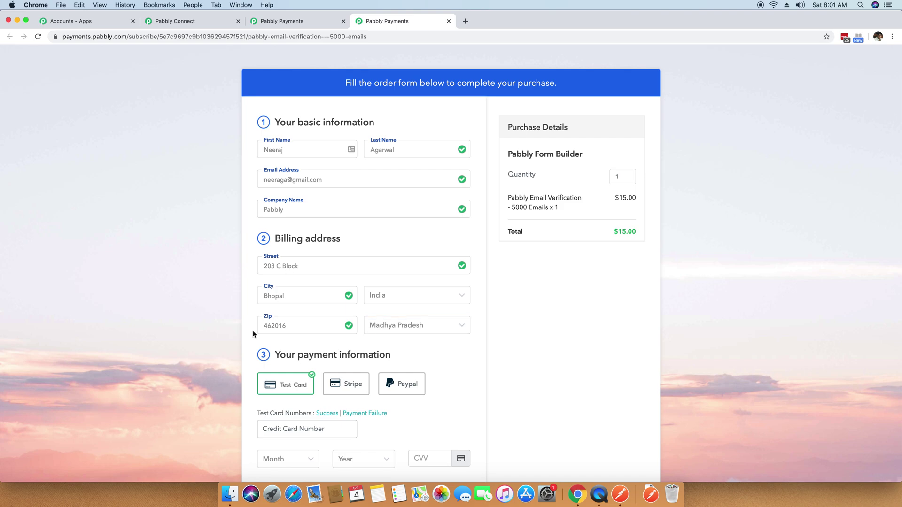
# Fill in the successful test-card details and return to the Pabbly Connect workflow.
pyautogui.scroll(-5, 192, 312)
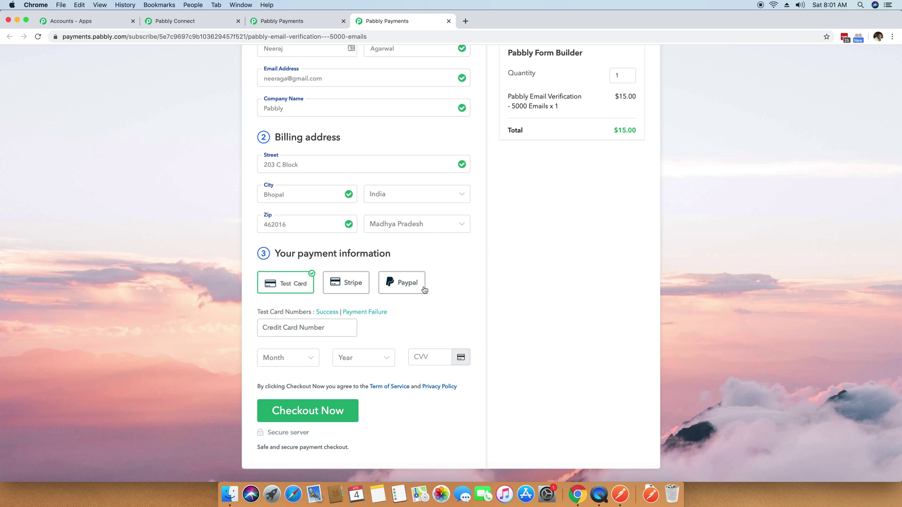
pyautogui.click(330, 314)
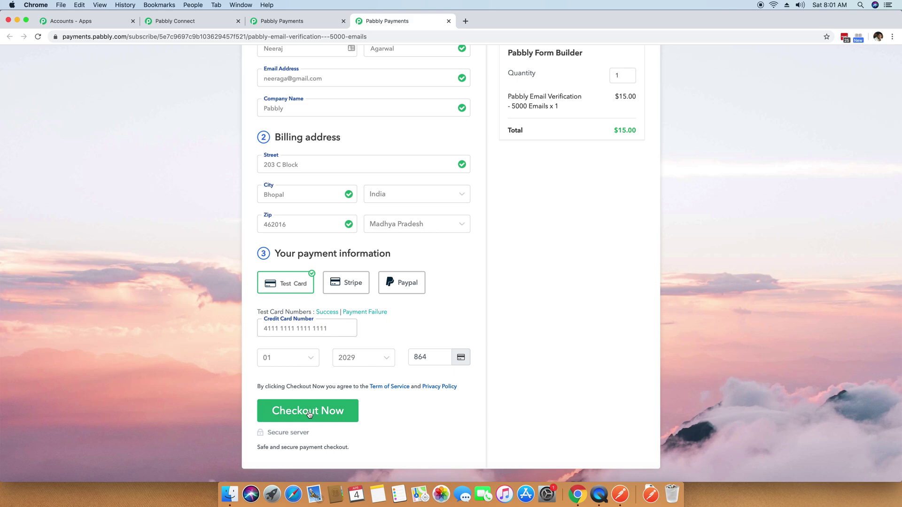
pyautogui.click(179, 25)
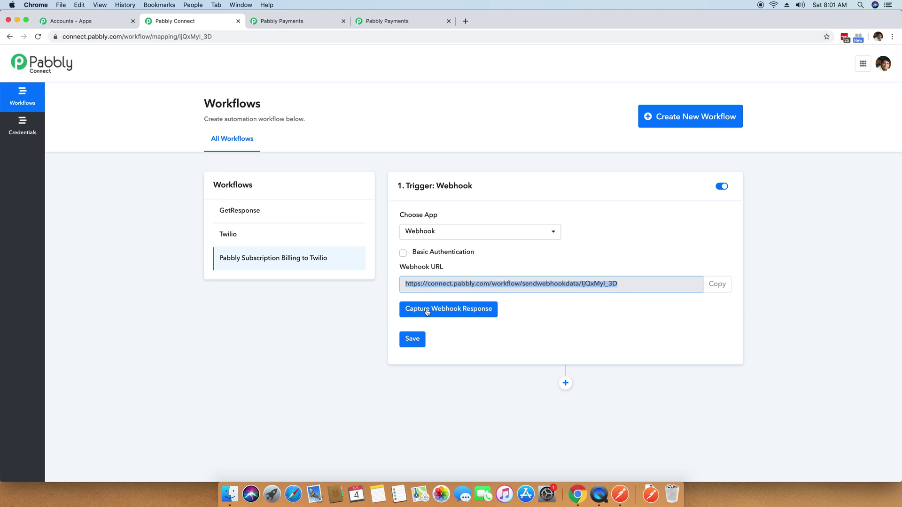
# Start Capture Webhook Response so the trigger waits for incoming payment data.
pyautogui.click(427, 312)
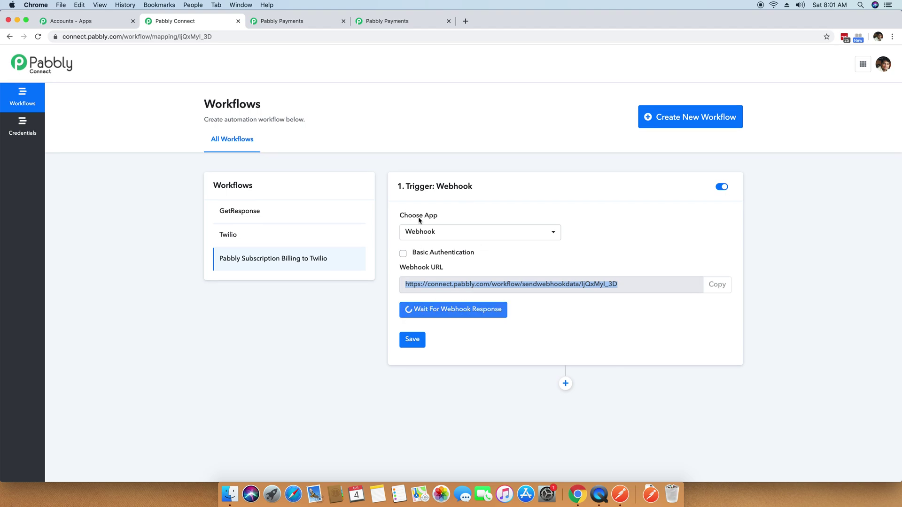
# Submit the test-card checkout, then view the captured payment_success data in Pabbly Connect.
pyautogui.click(360, 26)
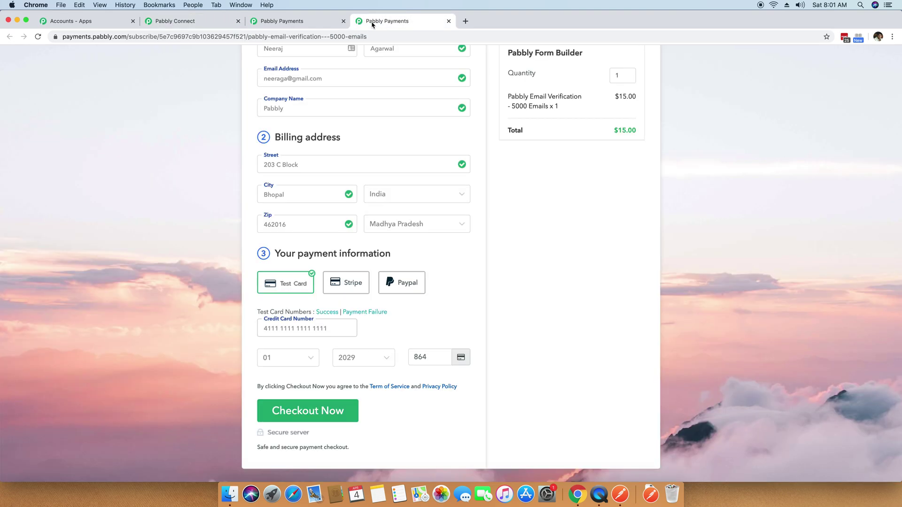
pyautogui.scroll(3, 547, 233)
pyautogui.scroll(-3, 546, 232)
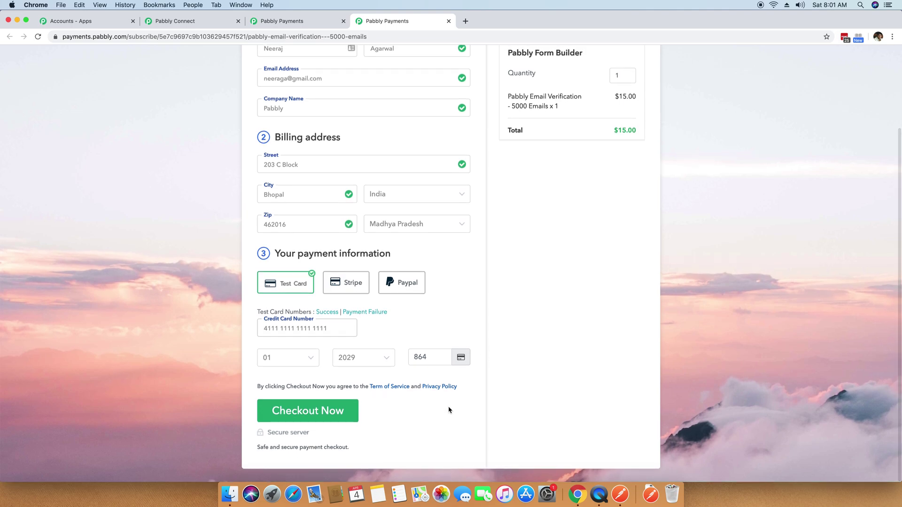
pyautogui.click(325, 415)
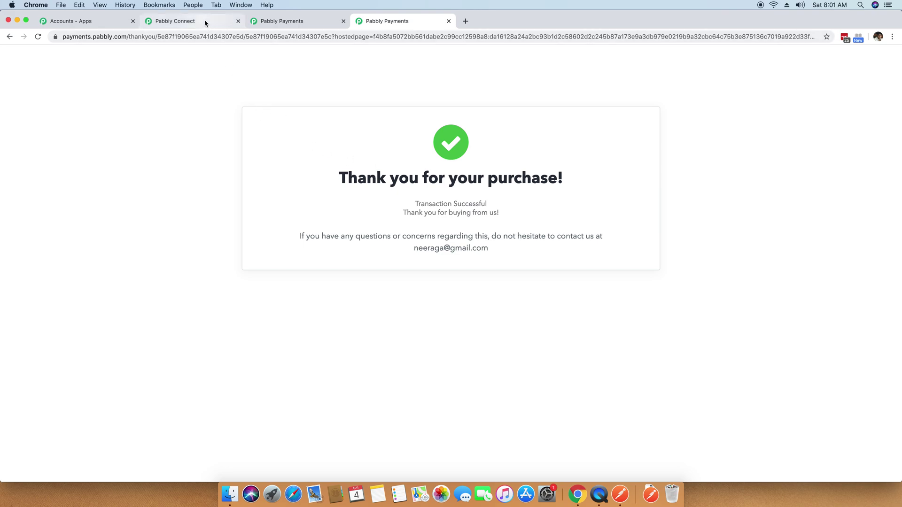
pyautogui.click(208, 27)
pyautogui.scroll(-4, 117, 233)
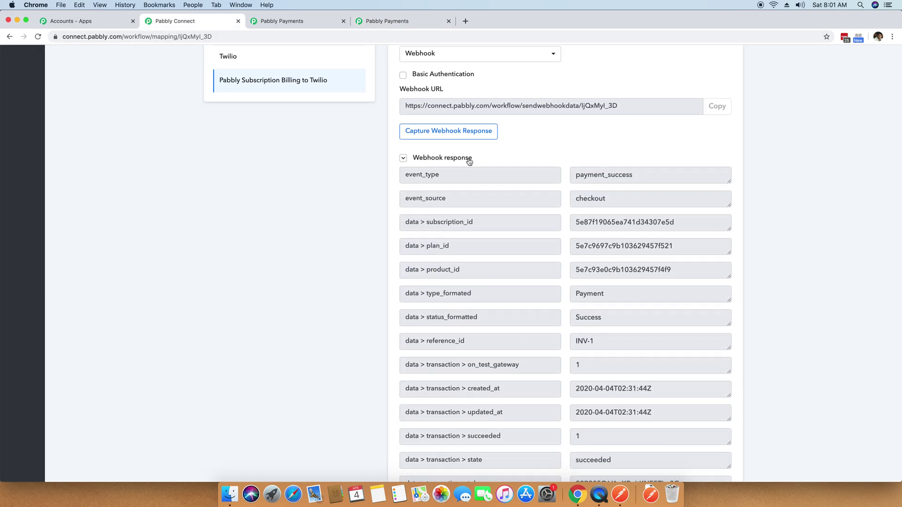
# Scroll through the captured webhook fields, such as payment_success, amount 15 and shipping name.
pyautogui.scroll(4, 278, 248)
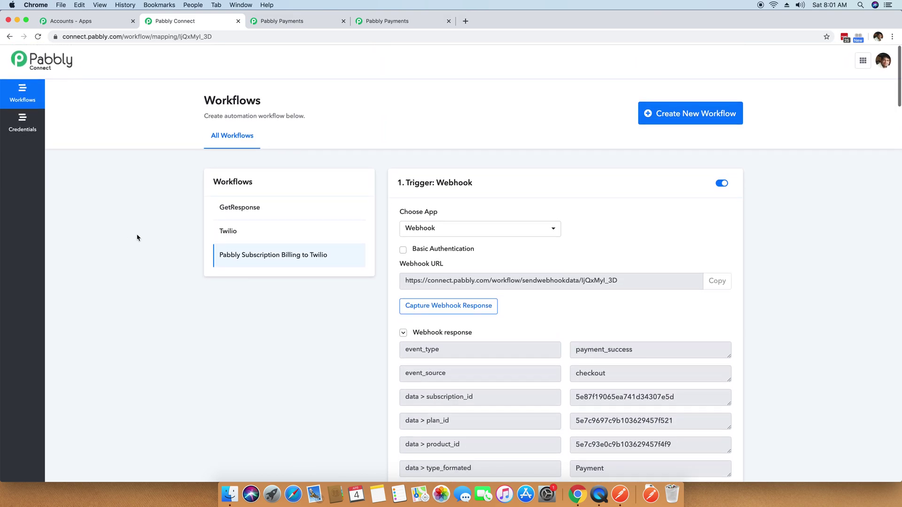
pyautogui.scroll(-5, 137, 238)
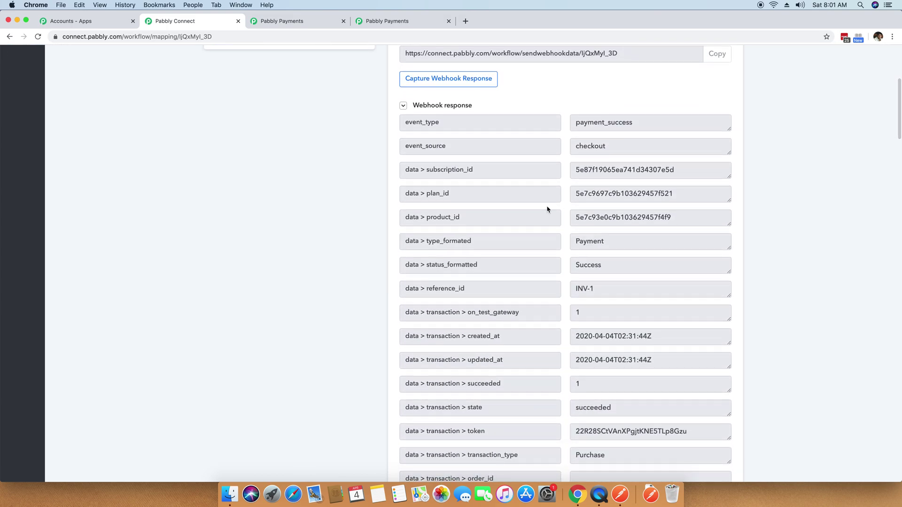
pyautogui.scroll(-3, 548, 209)
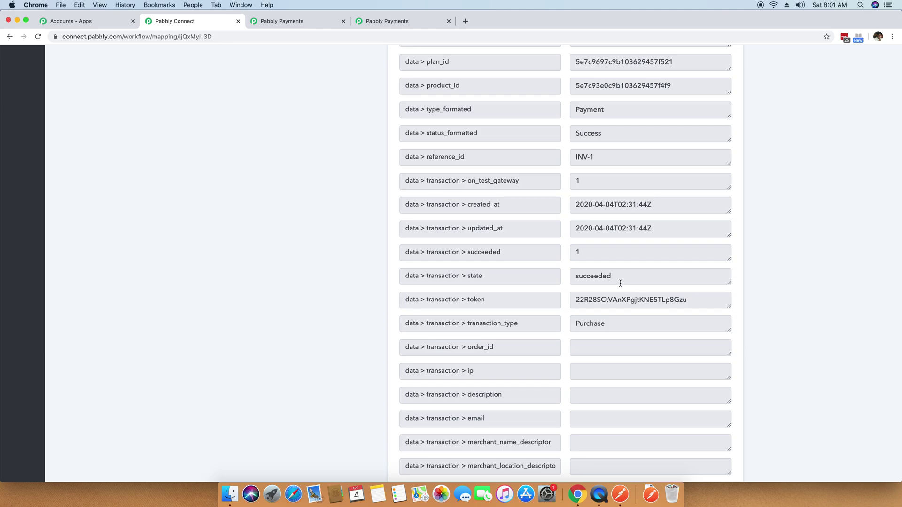
pyautogui.scroll(-10, 660, 280)
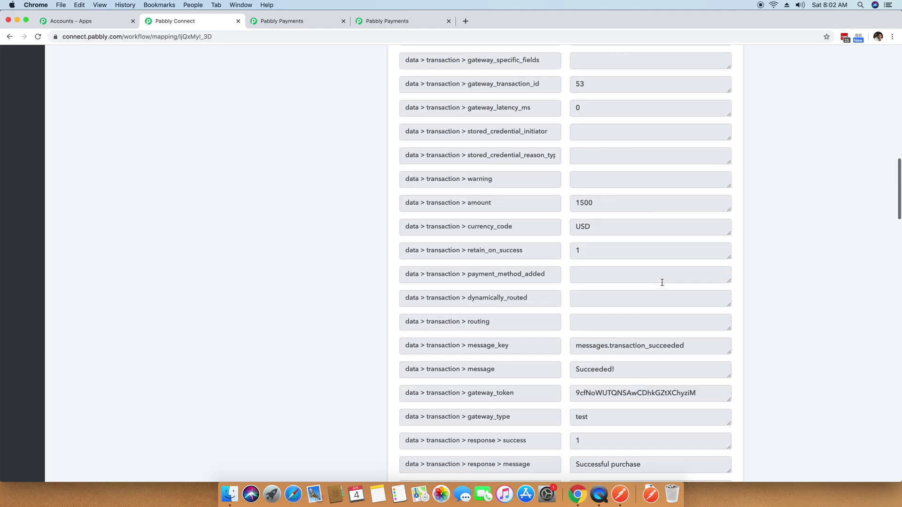
pyautogui.scroll(-9, 663, 283)
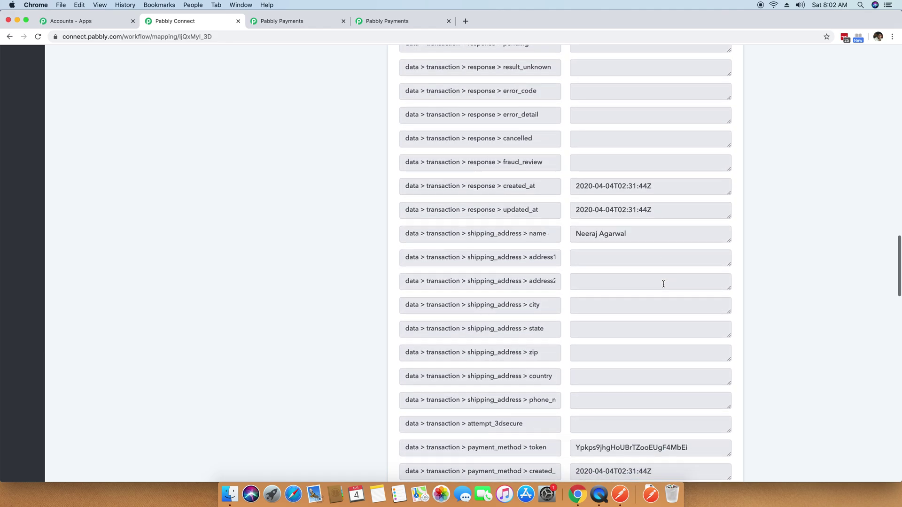
pyautogui.tripleClick(634, 240)
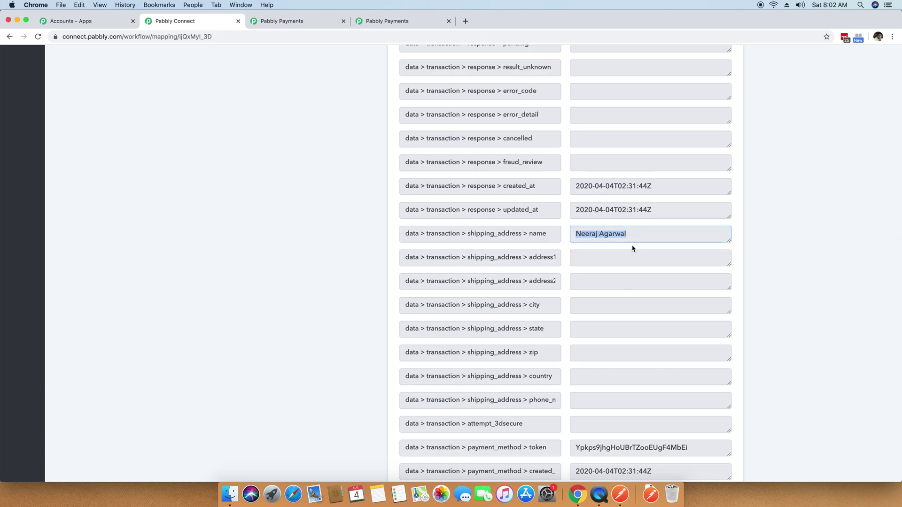
pyautogui.scroll(-5, 633, 246)
pyautogui.moveTo(644, 262); pyautogui.dragTo(356, 285)
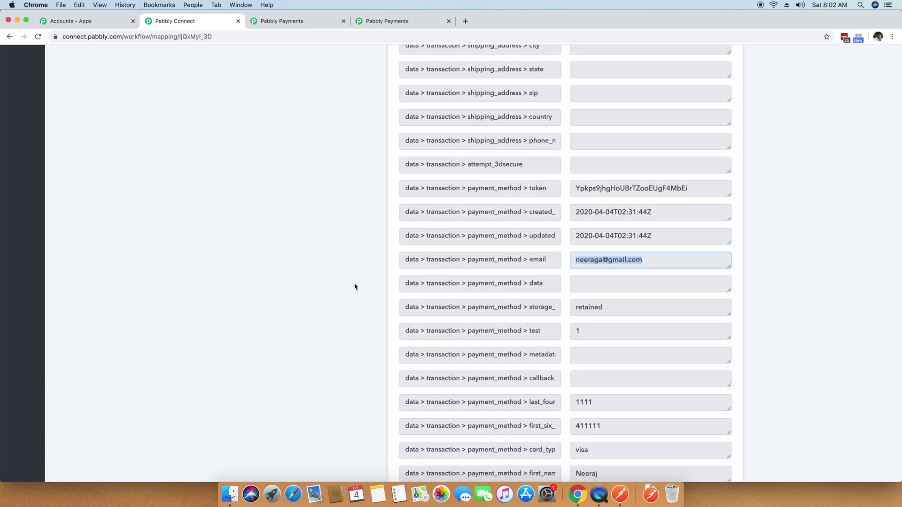
pyautogui.scroll(-2, 352, 285)
pyautogui.scroll(-6, 761, 312)
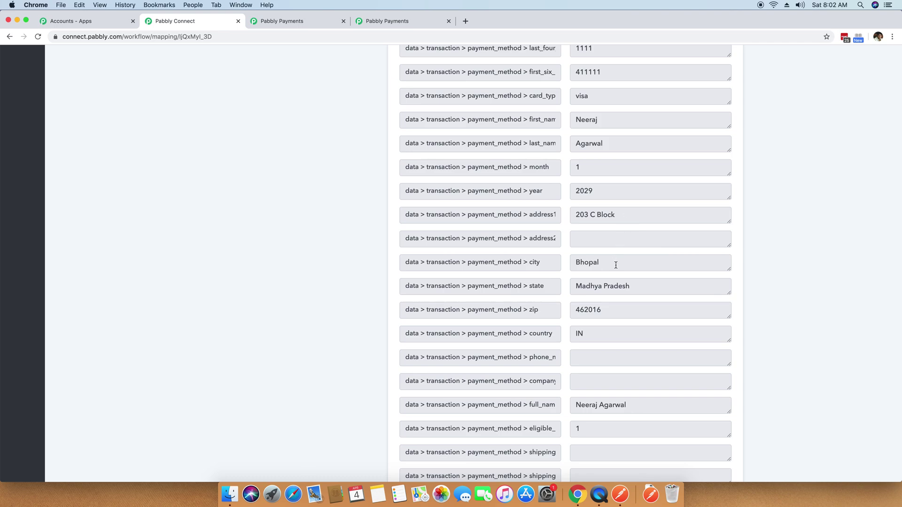
pyautogui.scroll(-4, 637, 285)
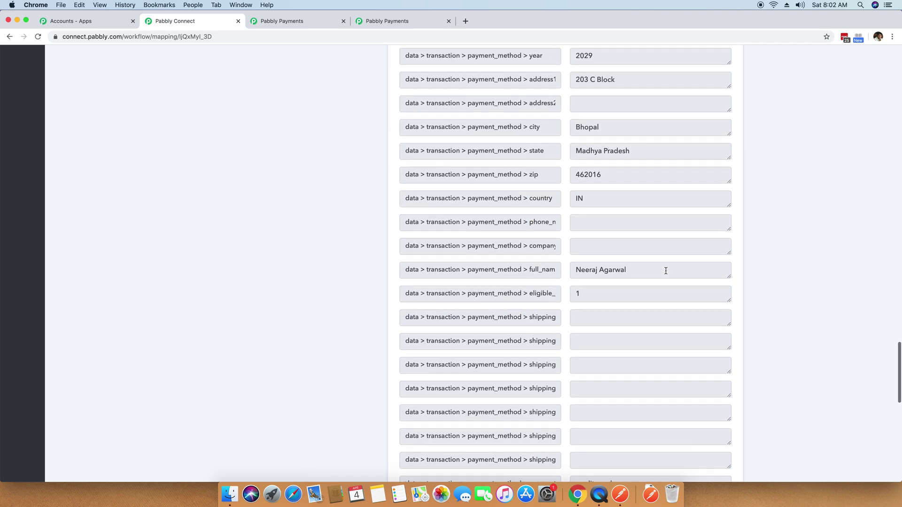
# Inspect the captured full_name value, then collapse the Webhook response panel.
pyautogui.click(618, 210)
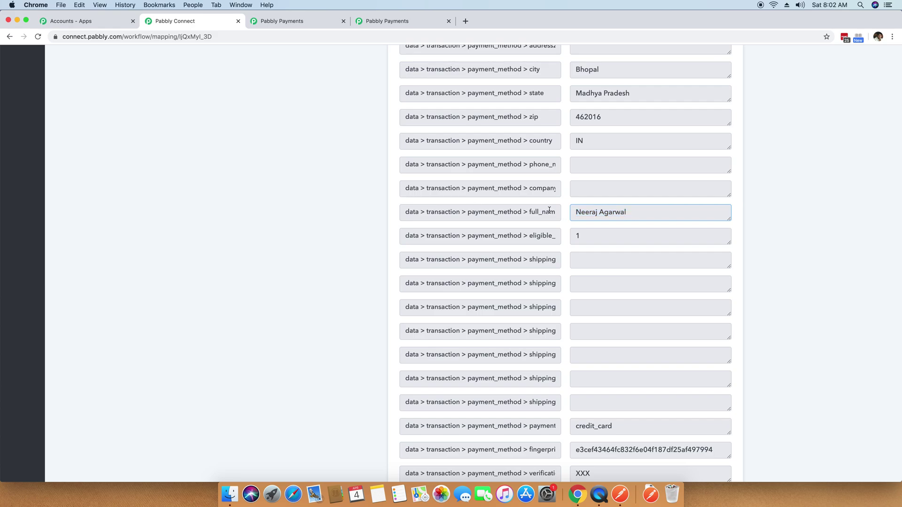
pyautogui.scroll(-4, 666, 238)
pyautogui.scroll(-2, 670, 282)
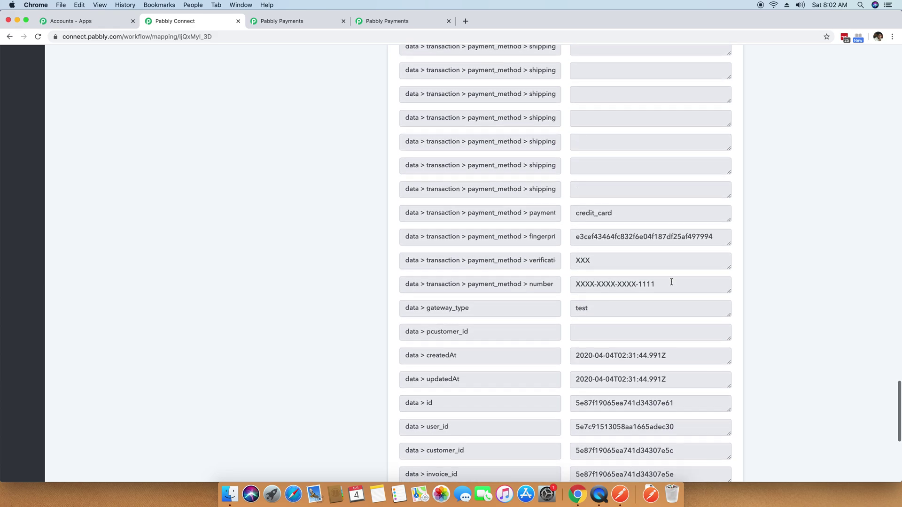
pyautogui.scroll(-5, 671, 282)
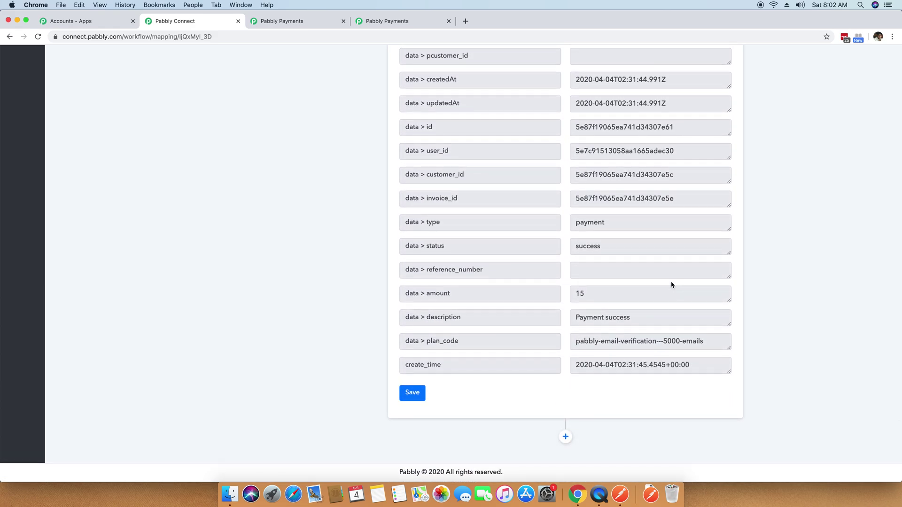
pyautogui.scroll(10, 671, 282)
pyautogui.scroll(15, 671, 282)
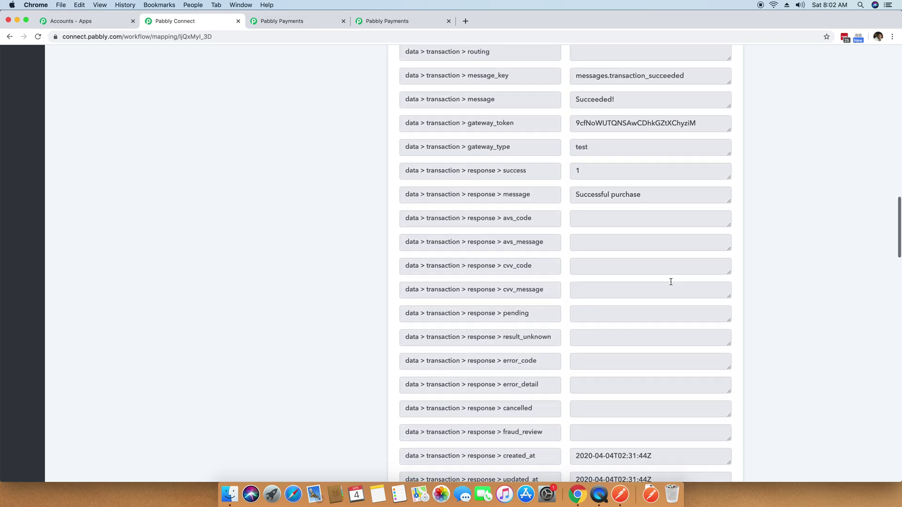
pyautogui.scroll(15, 671, 282)
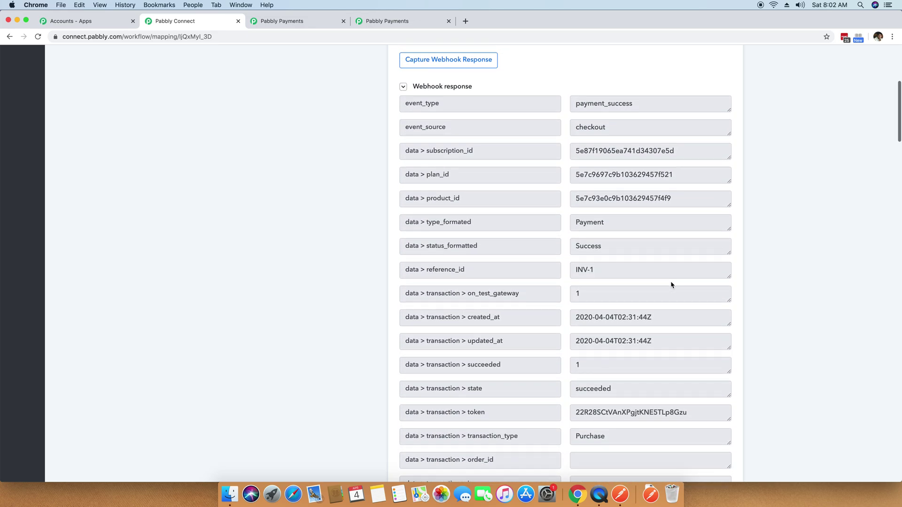
pyautogui.scroll(3, 671, 285)
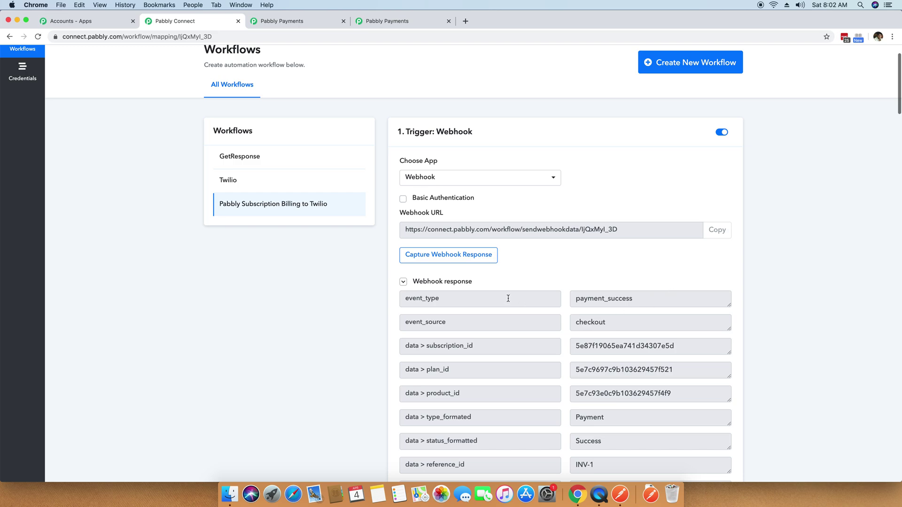
pyautogui.click(427, 282)
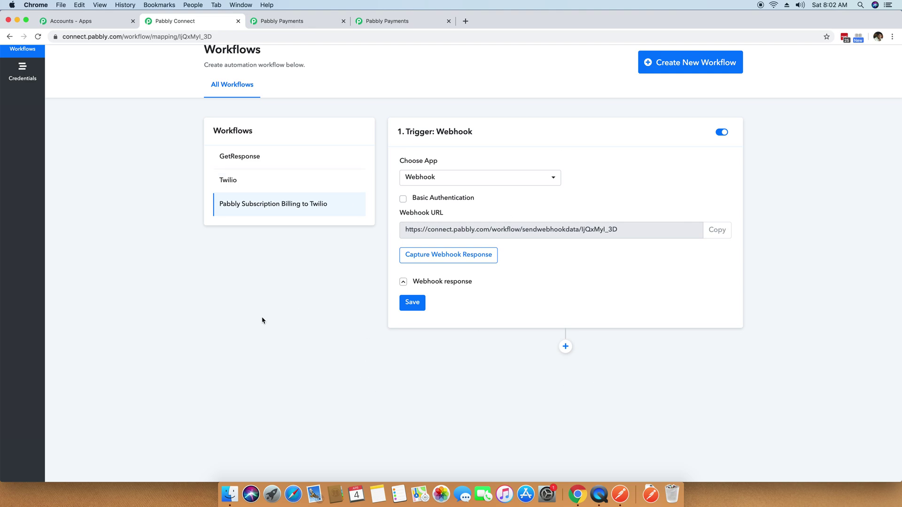
pyautogui.scroll(-2, 263, 321)
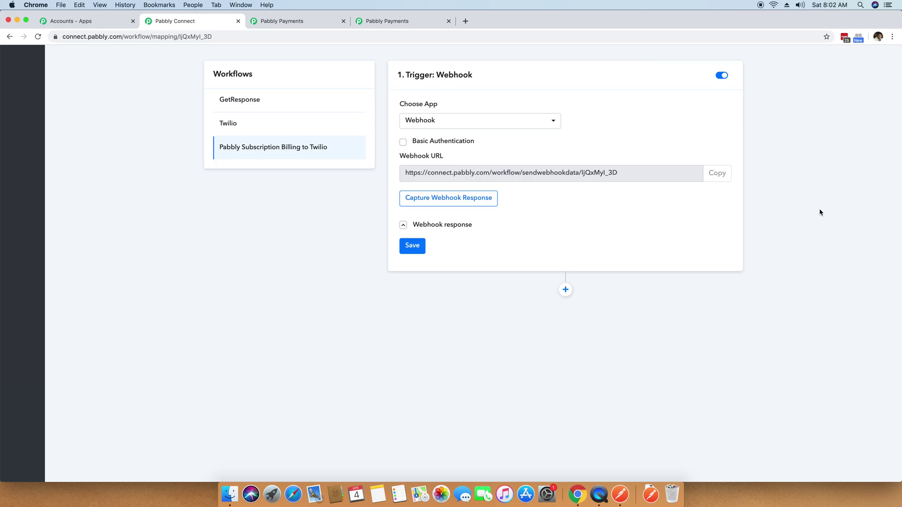
pyautogui.click(565, 291)
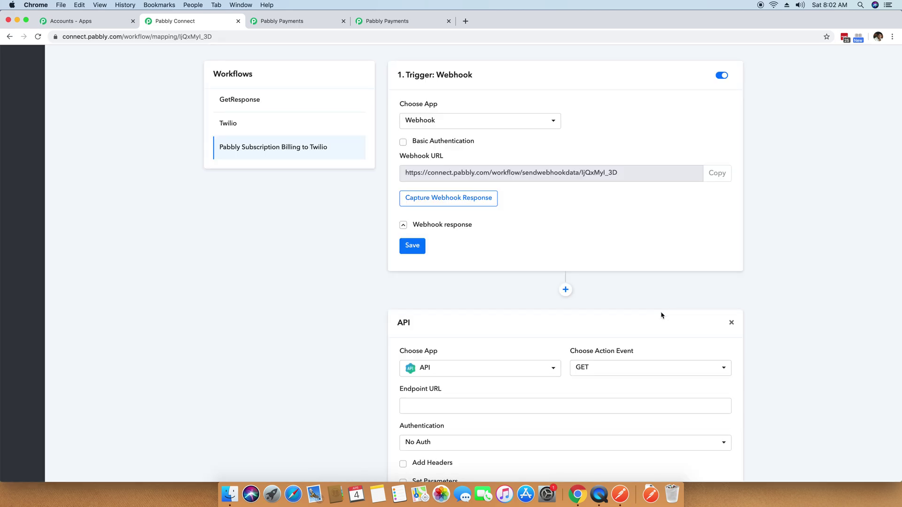
# Add an action step below the webhook trigger and choose Twilio as its app.
pyautogui.scroll(-4, 662, 315)
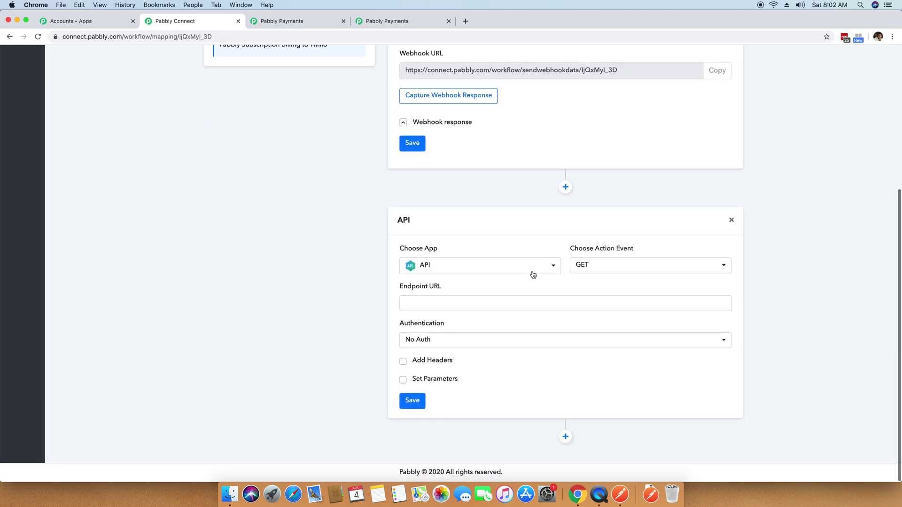
pyautogui.click(501, 269)
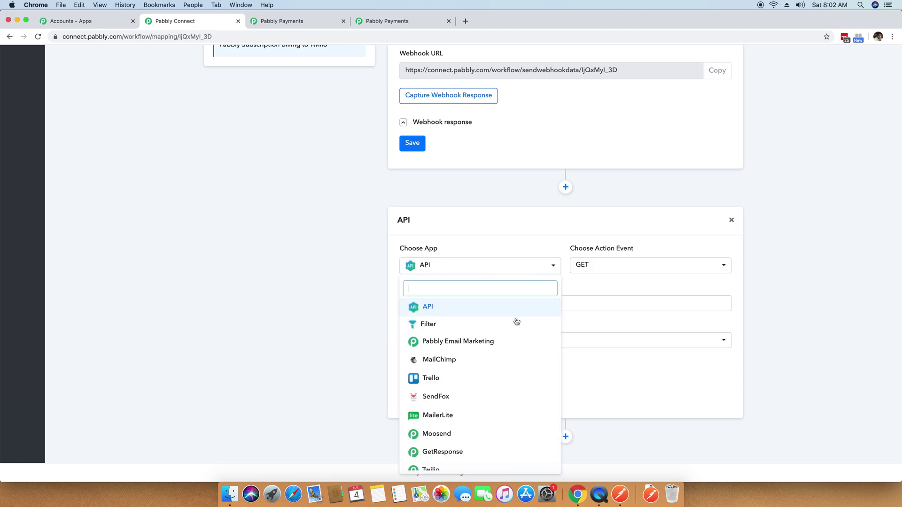
pyautogui.scroll(-3, 503, 369)
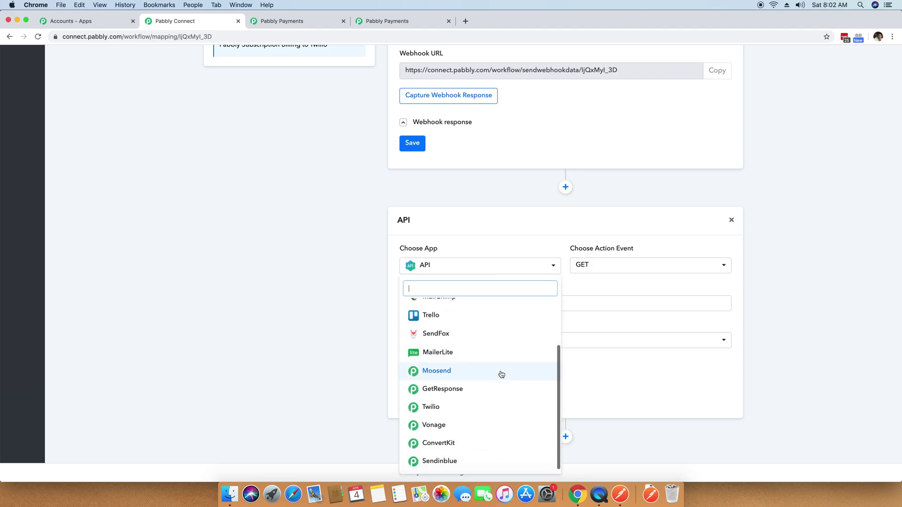
pyautogui.scroll(3, 434, 376)
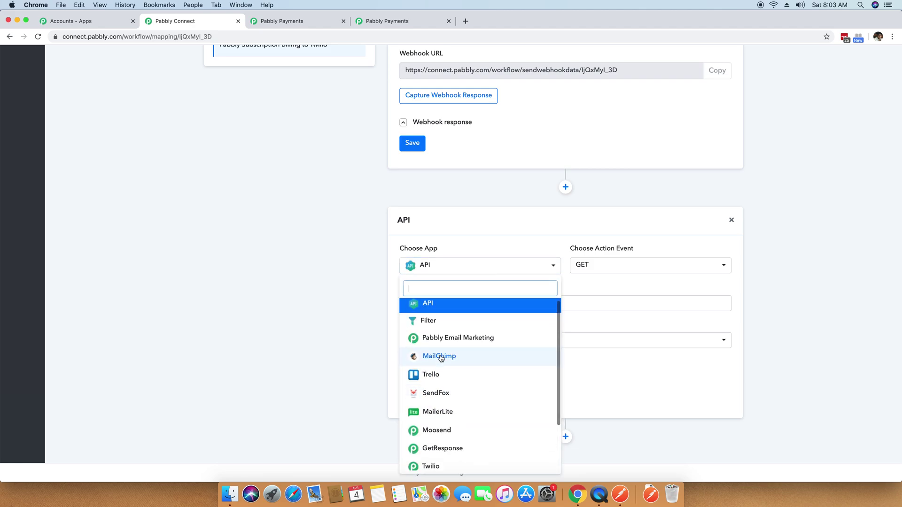
pyautogui.scroll(-3, 440, 359)
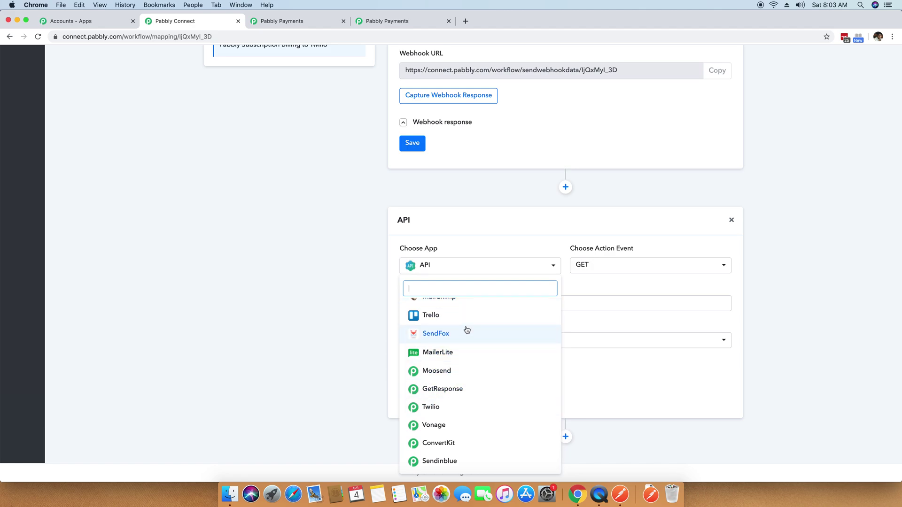
pyautogui.scroll(3, 465, 334)
pyautogui.scroll(-3, 463, 338)
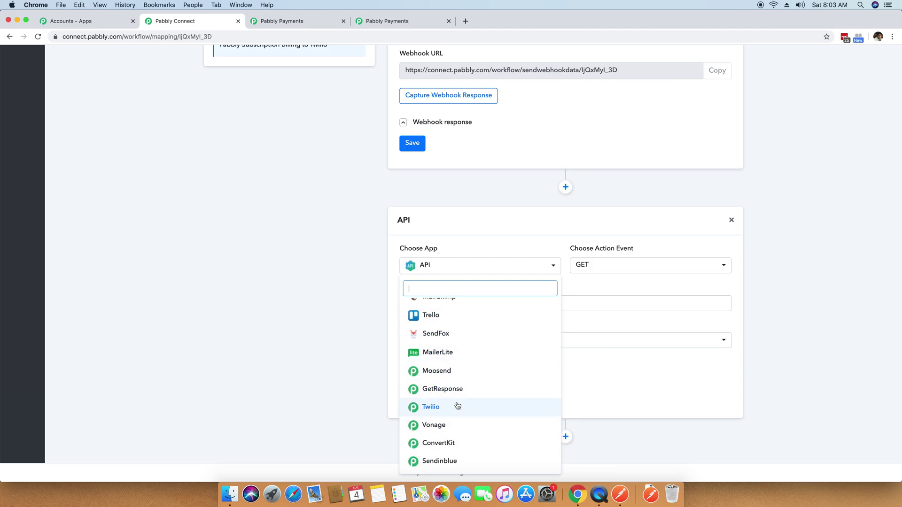
pyautogui.click(431, 408)
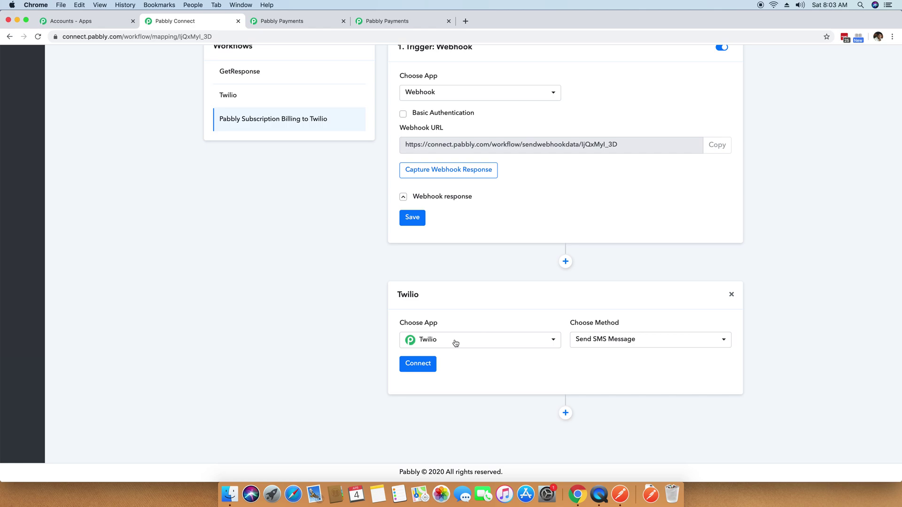
# Keep Send SMS Message as the Twilio action method.
pyautogui.click(609, 343)
pyautogui.click(614, 342)
pyautogui.click(609, 343)
pyautogui.click(606, 378)
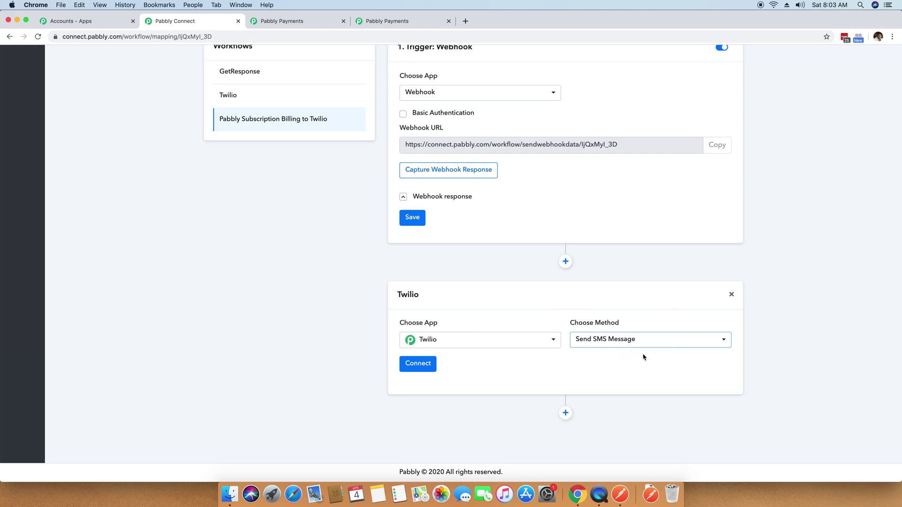
# Begin the Twilio connection and open Twilio's Account SID and Auth Token settings page.
pyautogui.click(414, 367)
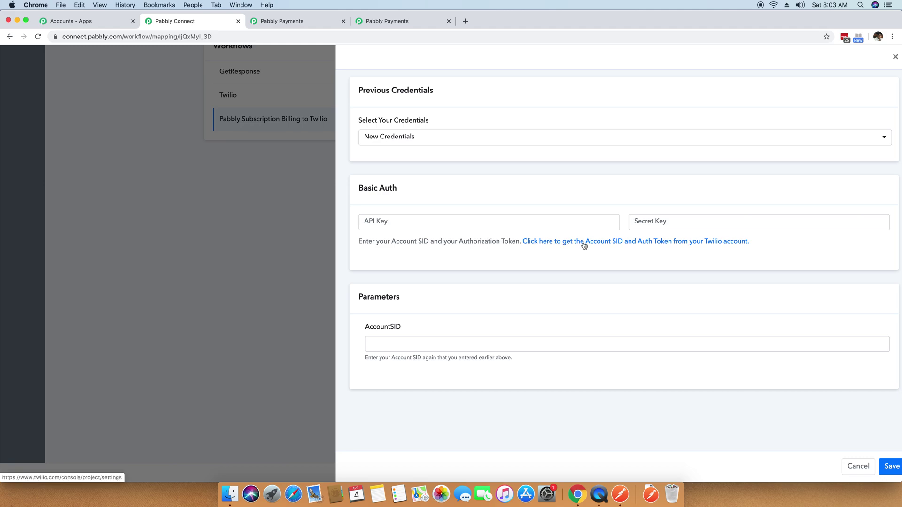
pyautogui.click(706, 245)
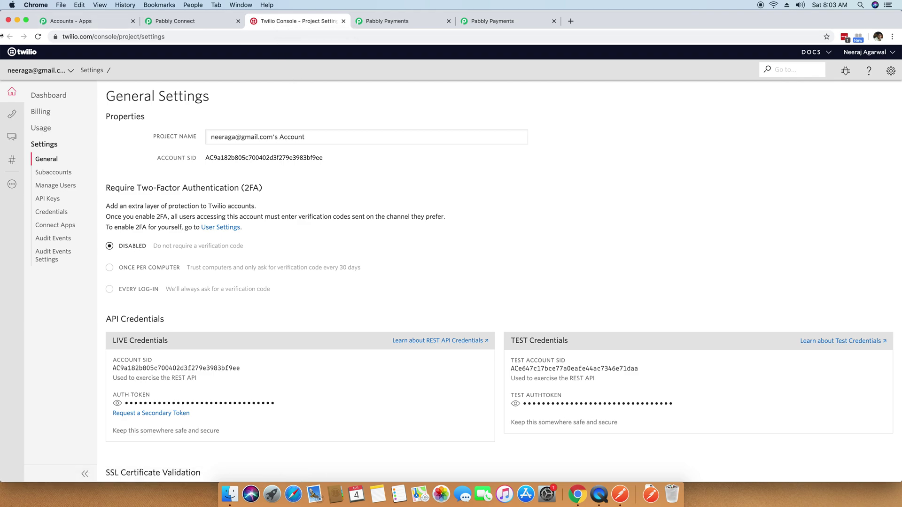
# Copy the live Account SID from Twilio Console into the Pabbly API Key field.
pyautogui.scroll(-2, 370, 155)
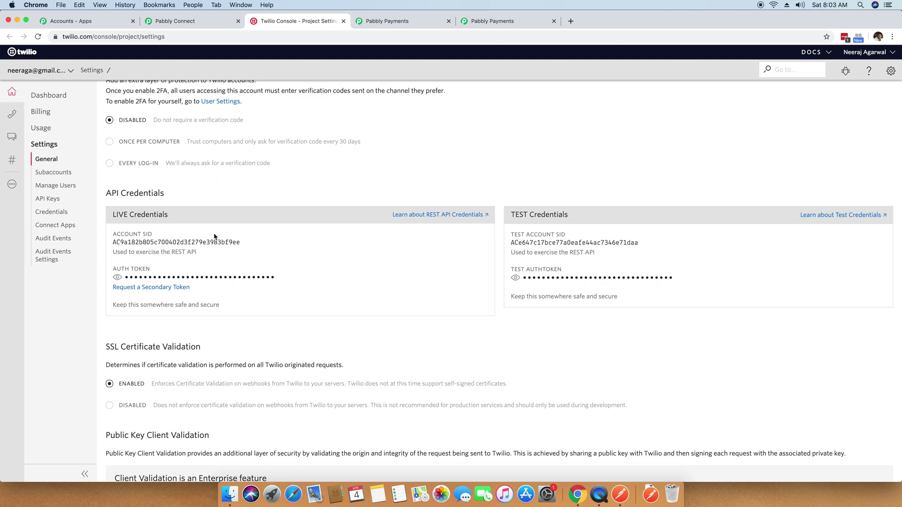
pyautogui.doubleClick(211, 242)
pyautogui.rightClick(209, 240)
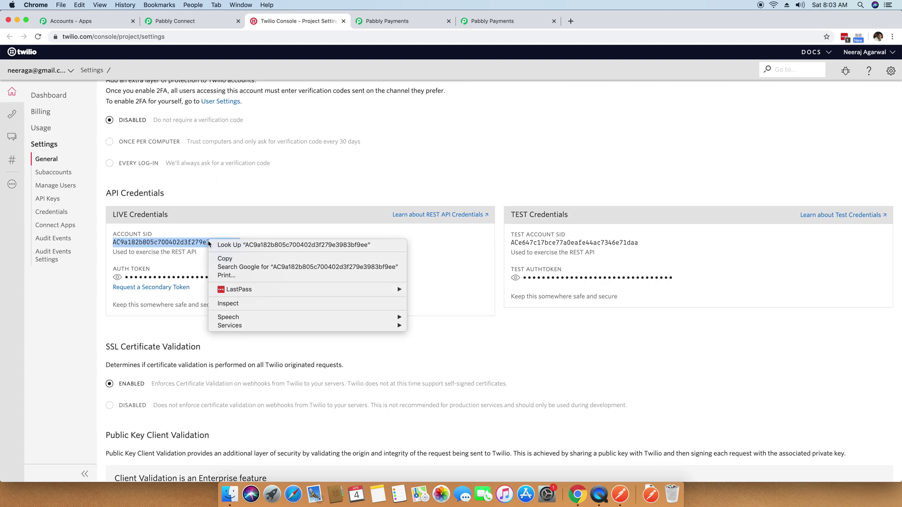
pyautogui.click(225, 258)
pyautogui.click(188, 21)
pyautogui.click(396, 222)
pyautogui.press('super+v')
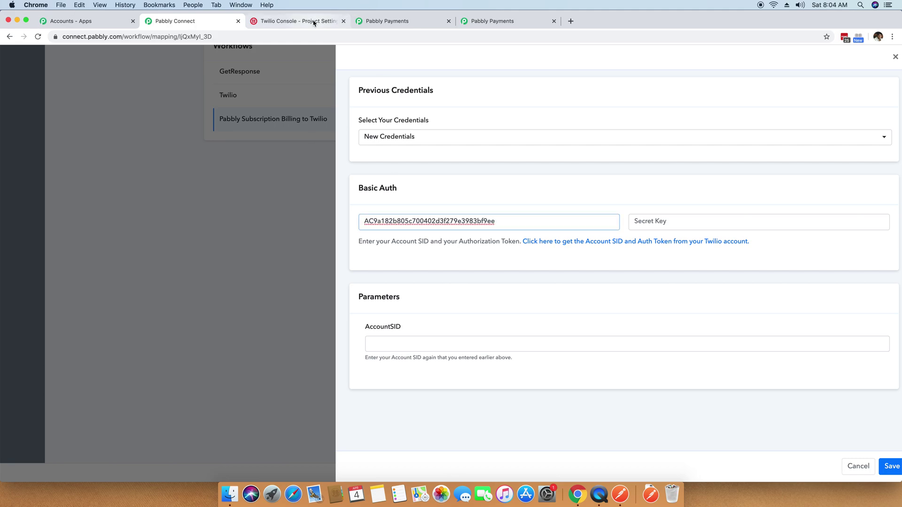
# Reveal the live Auth Token, copy it, and paste it into the Secret Key field.
pyautogui.click(296, 21)
pyautogui.click(117, 278)
pyautogui.scroll(-1, 120, 281)
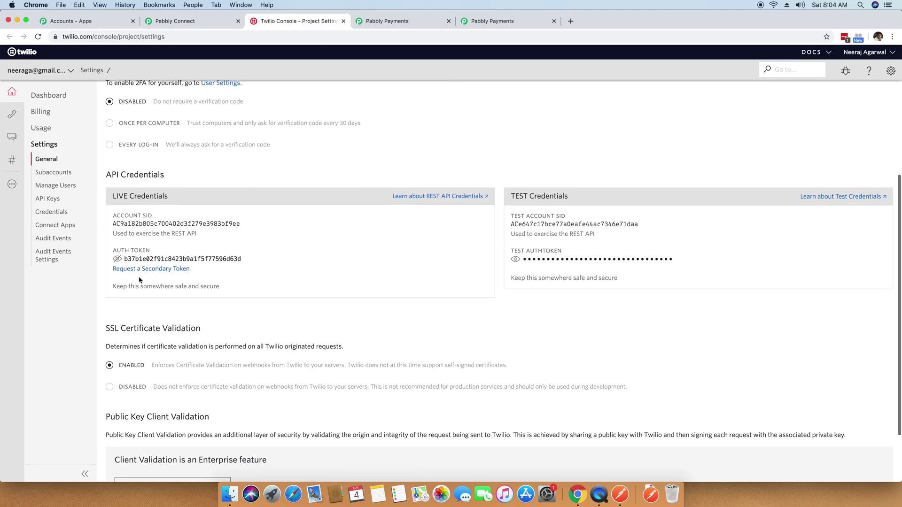
pyautogui.doubleClick(202, 256)
pyautogui.press('super+c')
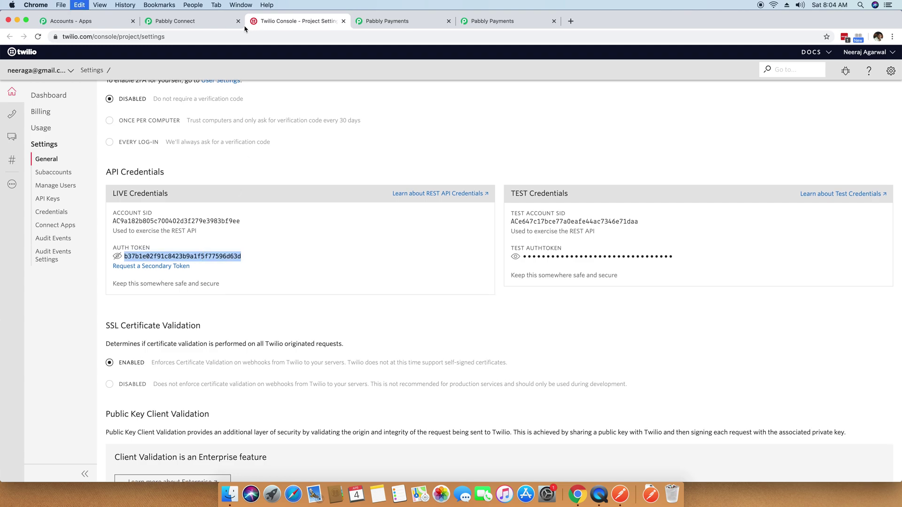
pyautogui.click(192, 20)
pyautogui.click(697, 221)
pyautogui.press('super+v')
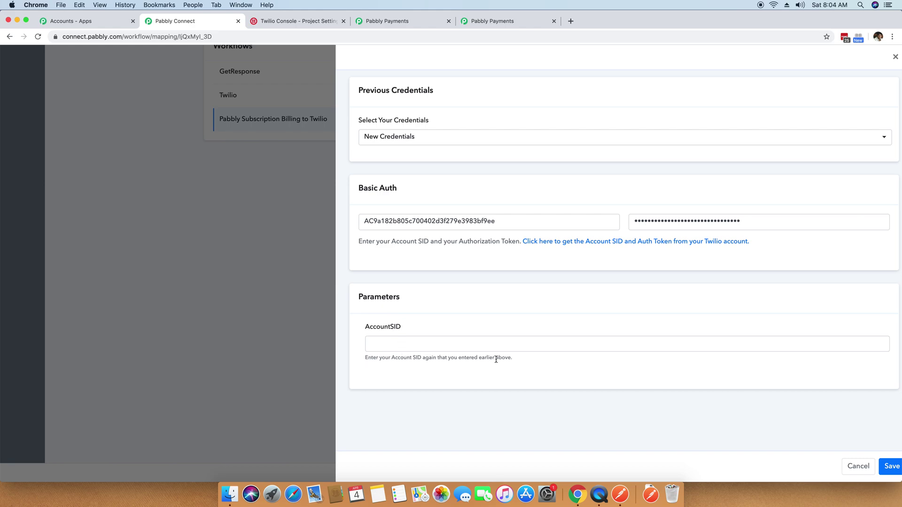
# Paste the Twilio Account SID from Twilio Console into the AccountSID parameter field.
pyautogui.doubleClick(453, 221)
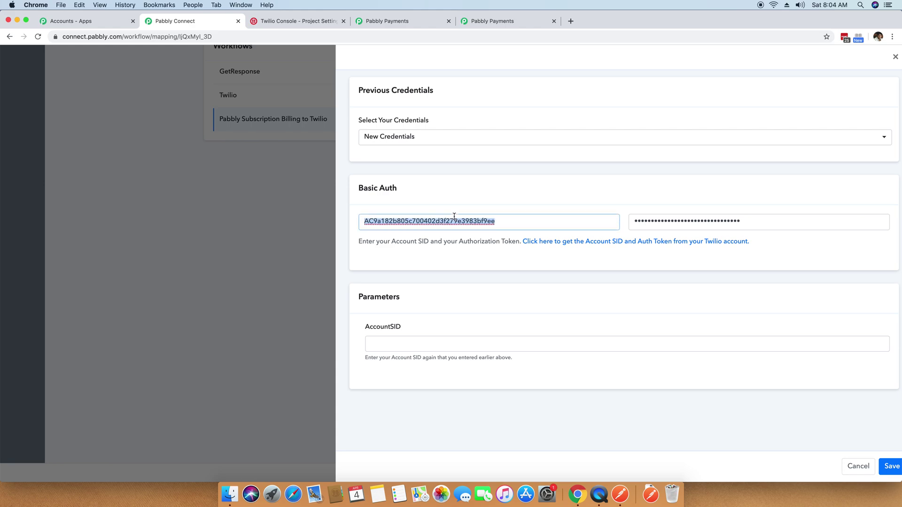
pyautogui.click(421, 345)
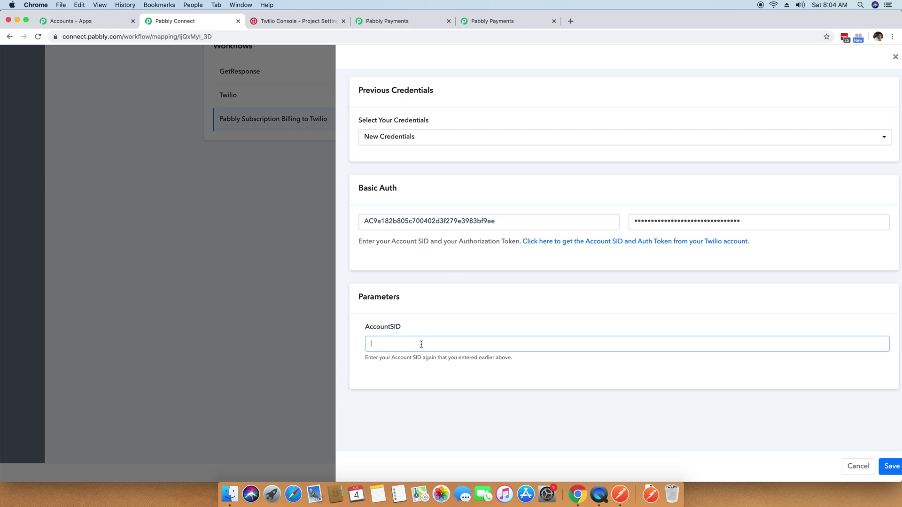
pyautogui.click(267, 24)
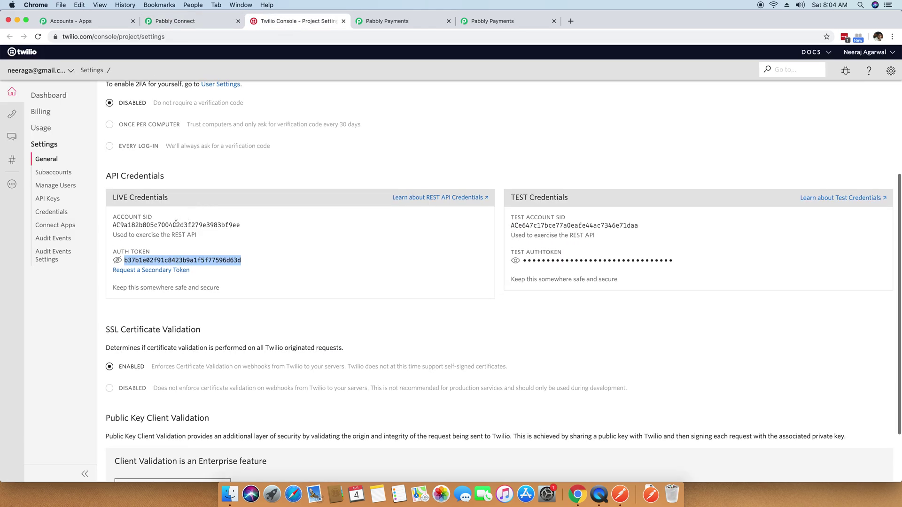
pyautogui.doubleClick(179, 221)
pyautogui.press('super+c')
pyautogui.click(175, 21)
pyautogui.press('super+v')
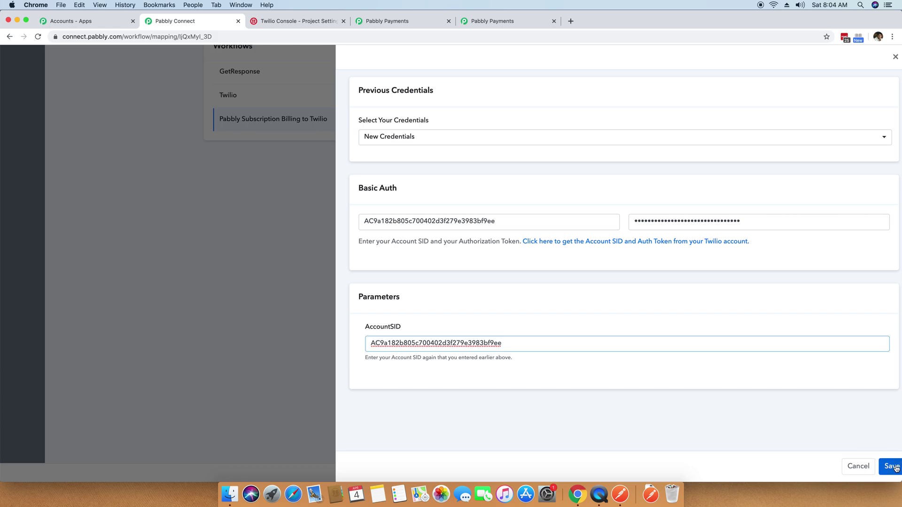
# Save the Twilio connection credentials and decline LastPass's offer to save the login.
pyautogui.click(892, 467)
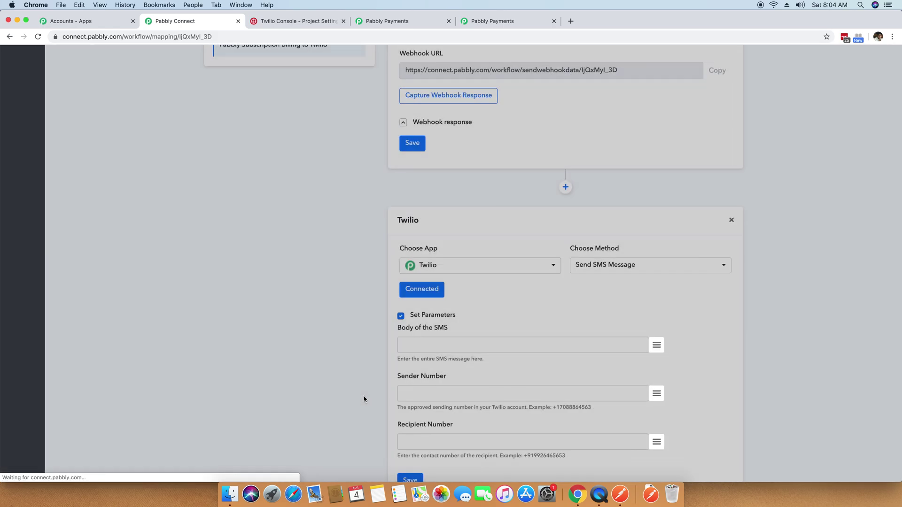
pyautogui.scroll(-2, 349, 352)
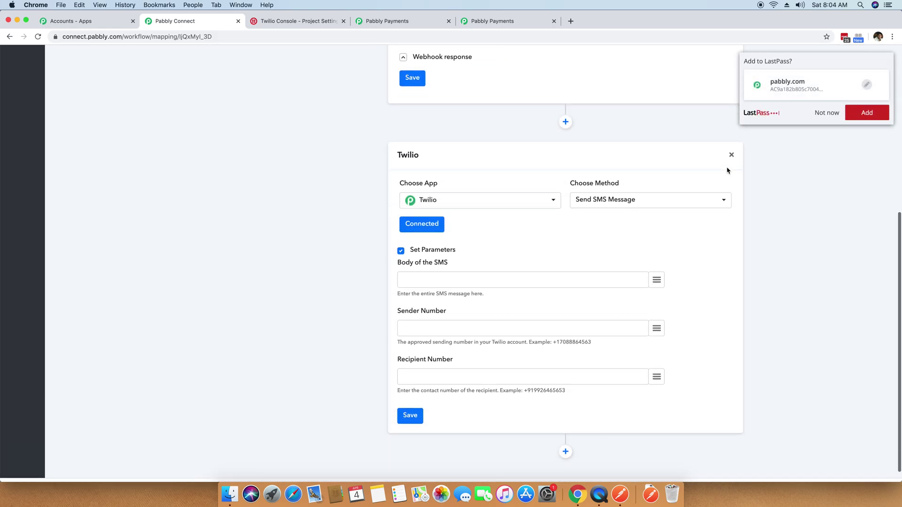
pyautogui.click(817, 114)
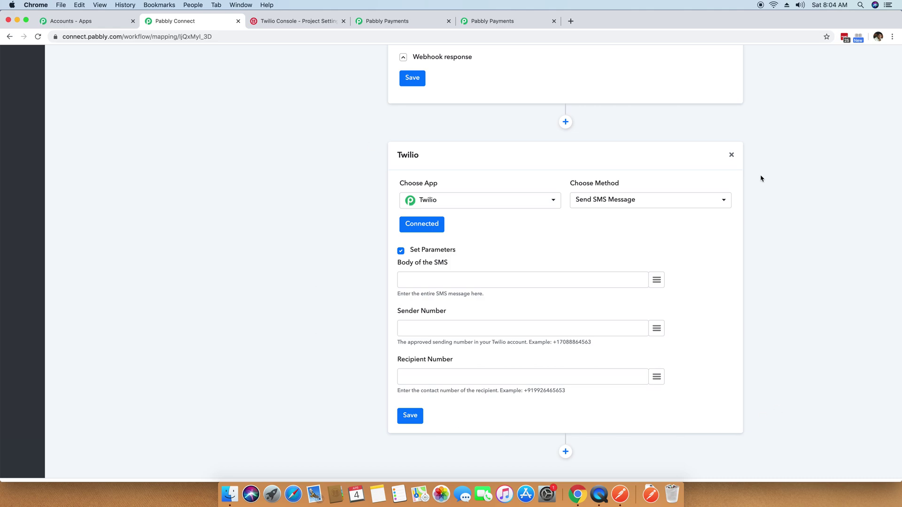
pyautogui.scroll(-1, 762, 179)
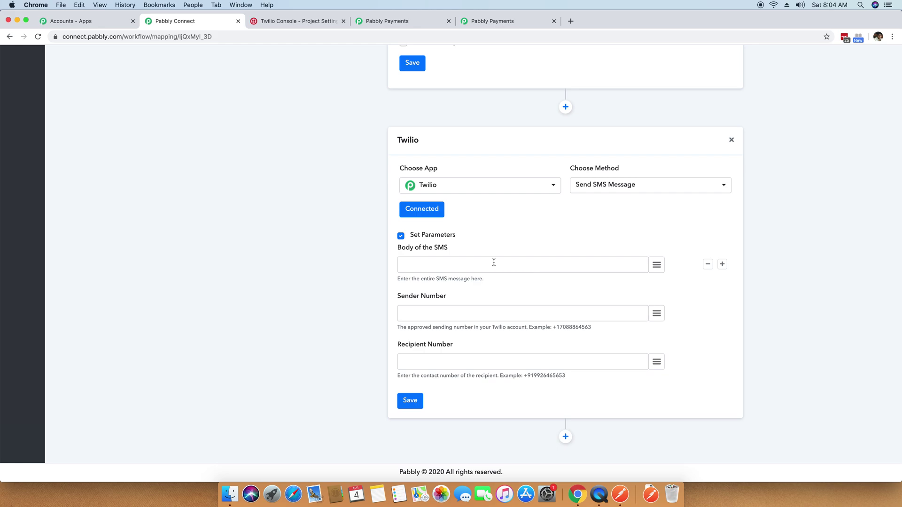
# Start the SMS body with the text 'New Purchase Made. Name:'.
pyautogui.click(494, 263)
pyautogui.moveTo(404, 328); pyautogui.dragTo(470, 328)
pyautogui.click(477, 328)
pyautogui.click(444, 265)
pyautogui.write('New ')
pyautogui.write('Purchase Made')
pyautogui.write('. Name/I')
pyautogui.scroll(5, 653, 266)
pyautogui.click(425, 155)
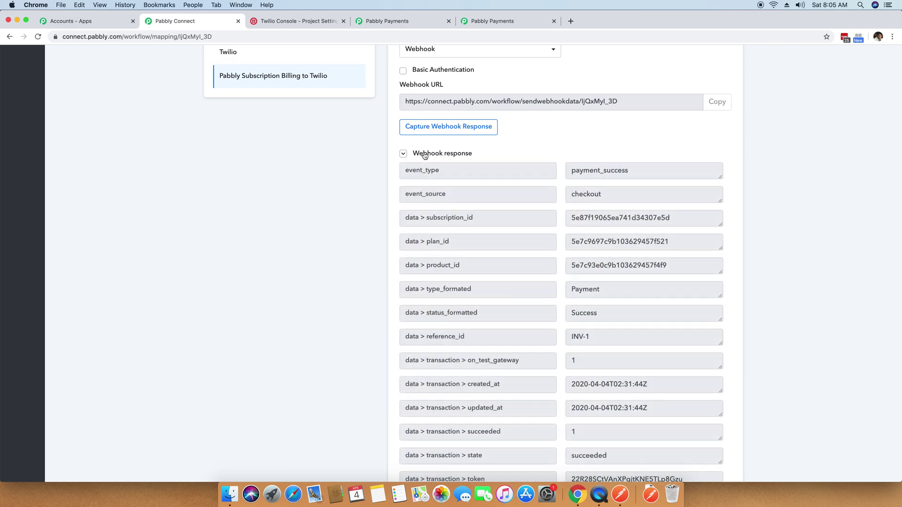
pyautogui.click(456, 155)
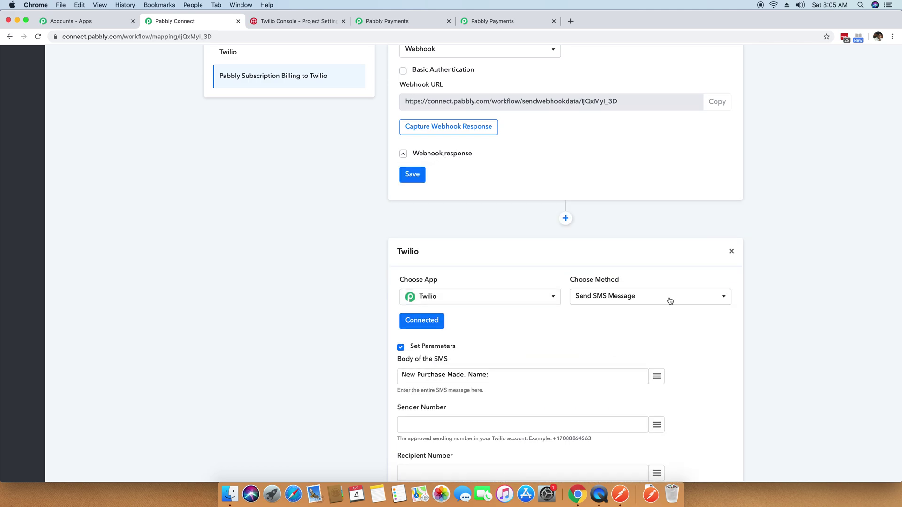
pyautogui.scroll(-3, 669, 300)
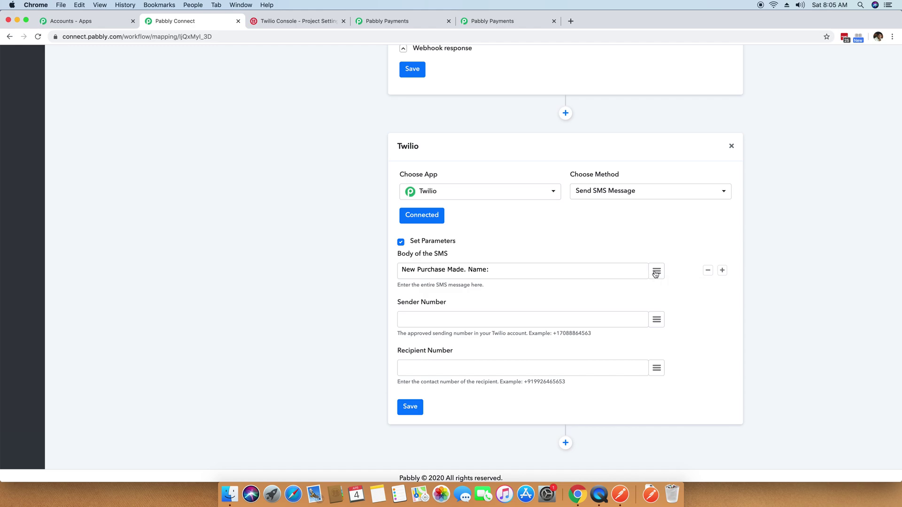
# Insert the buyer's full_name webhook field after the Name label.
pyautogui.click(656, 272)
pyautogui.scroll(-5, 634, 207)
pyautogui.scroll(-7, 637, 208)
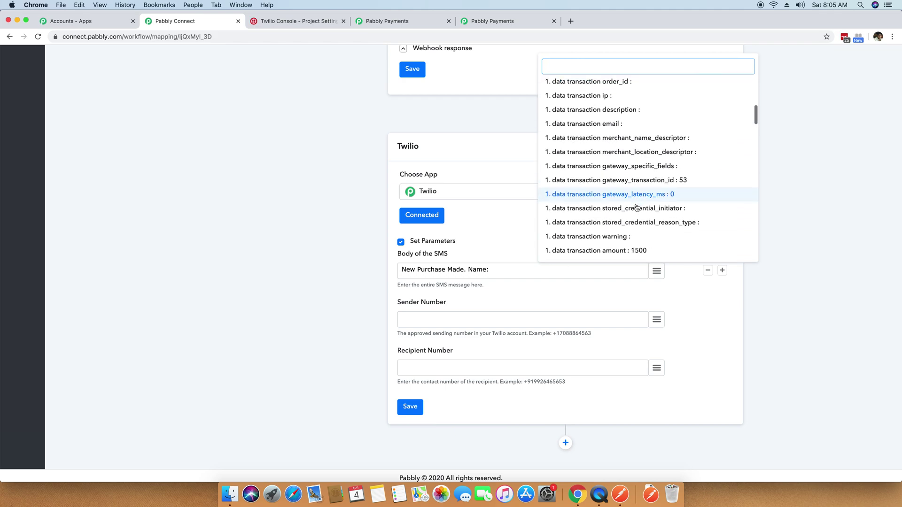
pyautogui.scroll(-4, 634, 207)
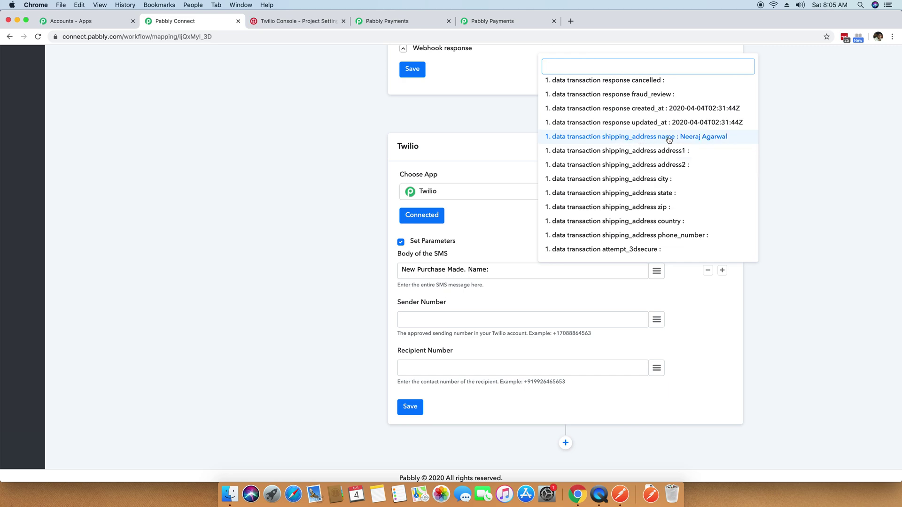
pyautogui.scroll(-4, 696, 146)
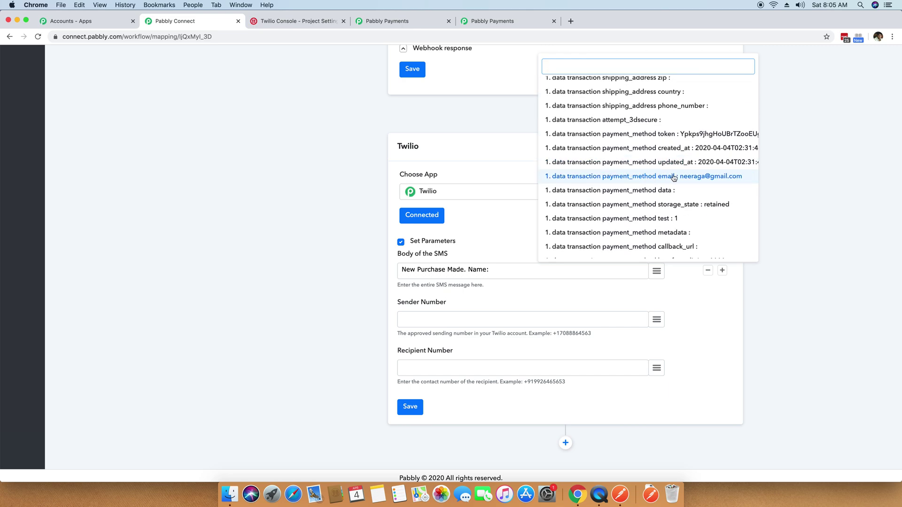
pyautogui.scroll(-4, 707, 178)
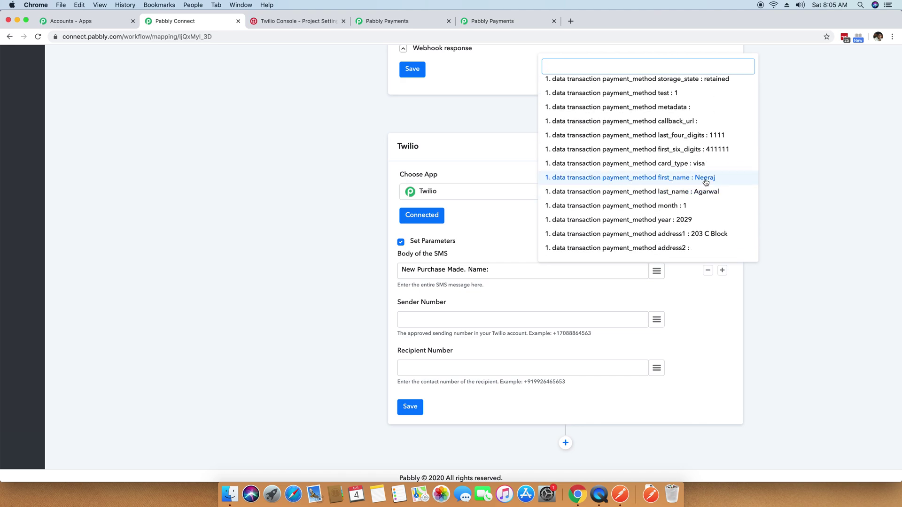
pyautogui.scroll(-4, 685, 192)
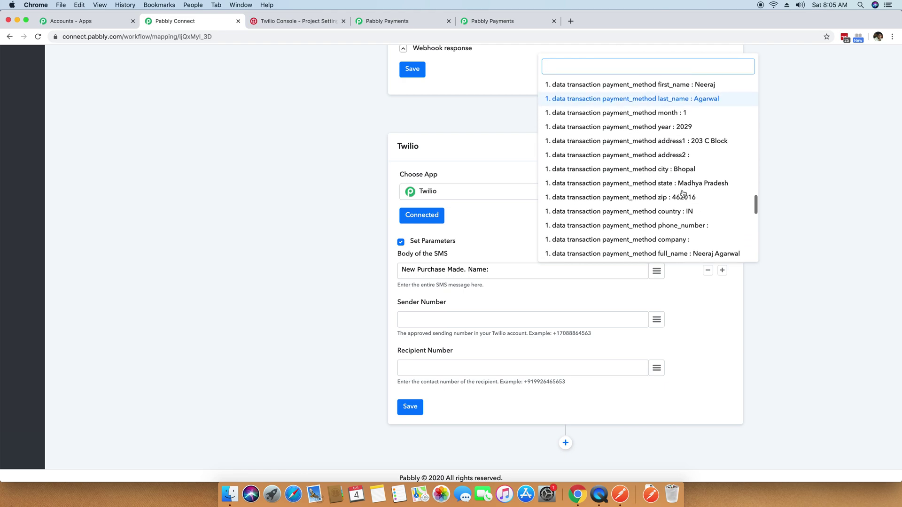
pyautogui.scroll(-2, 684, 193)
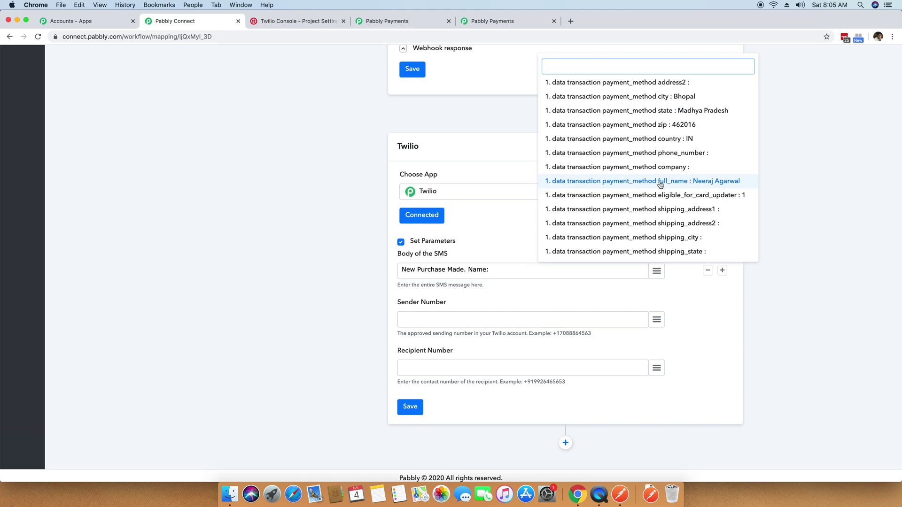
pyautogui.click(705, 185)
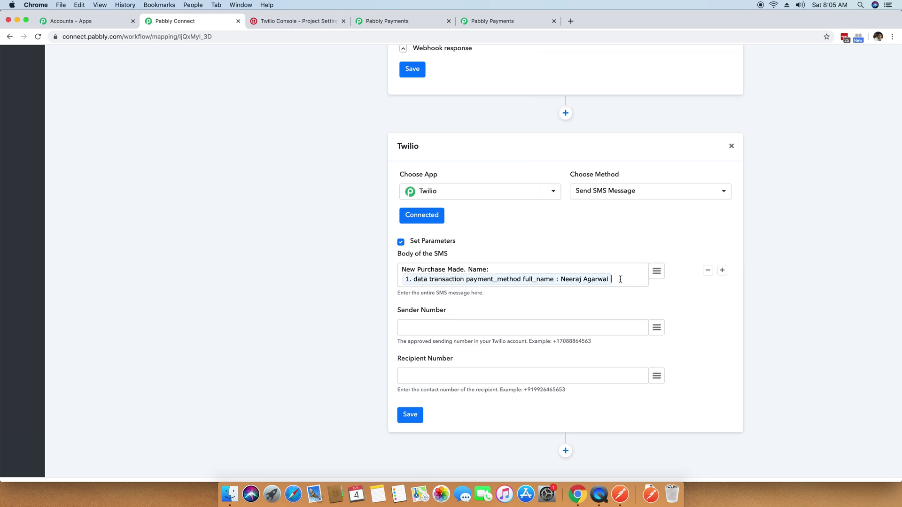
# Add an '. Email:' label followed by the buyer's email field.
pyautogui.write('. Email:')
pyautogui.click(657, 271)
pyautogui.scroll(-10, 689, 225)
pyautogui.scroll(-15, 689, 219)
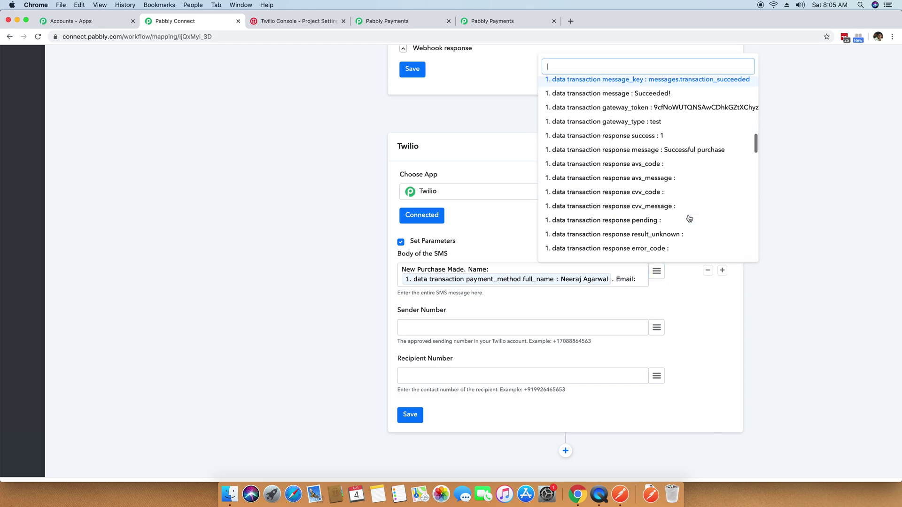
pyautogui.scroll(-3, 689, 219)
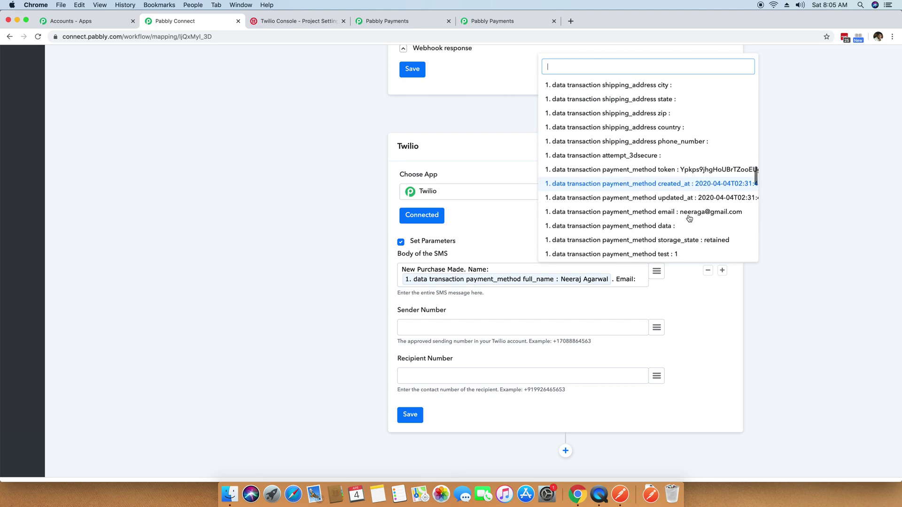
pyautogui.click(639, 213)
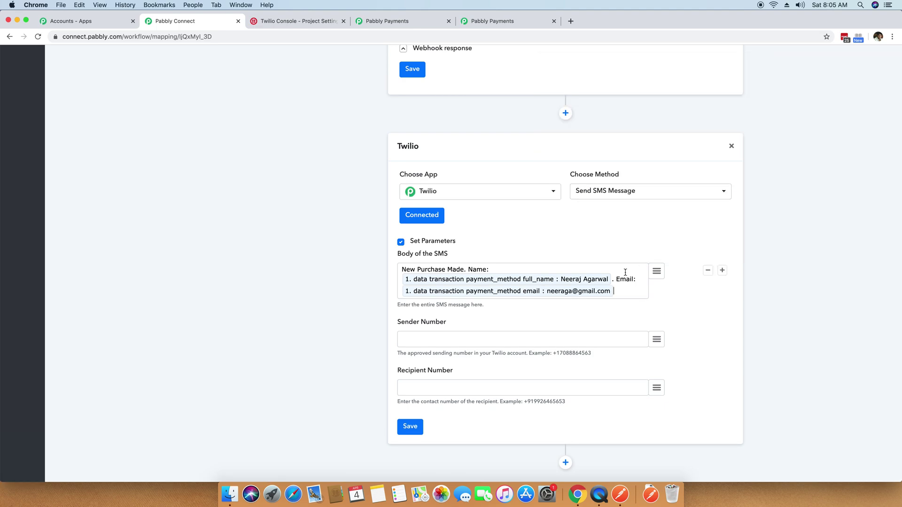
# Add a 'Plan:' label followed by the plan_code field.
pyautogui.click(657, 272)
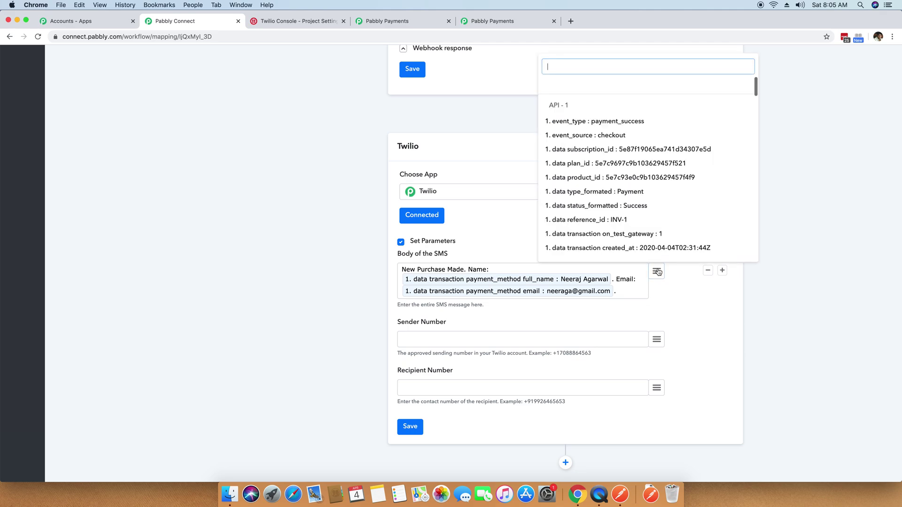
pyautogui.scroll(-20, 728, 187)
pyautogui.scroll(-10, 728, 187)
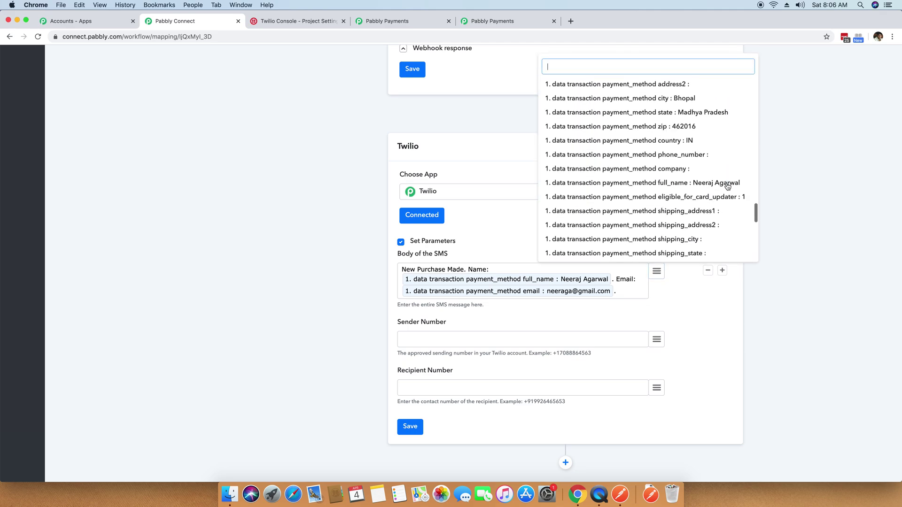
pyautogui.scroll(-5, 700, 186)
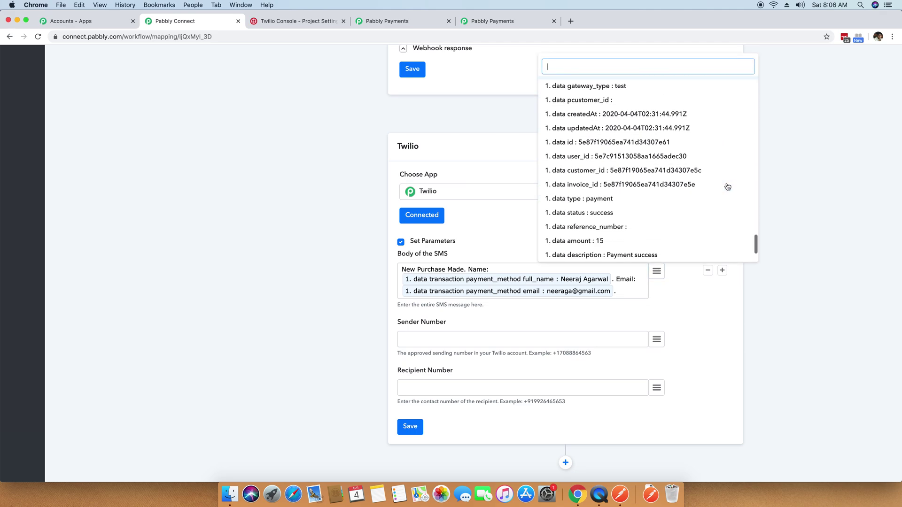
pyautogui.click(625, 293)
pyautogui.write('Plan')
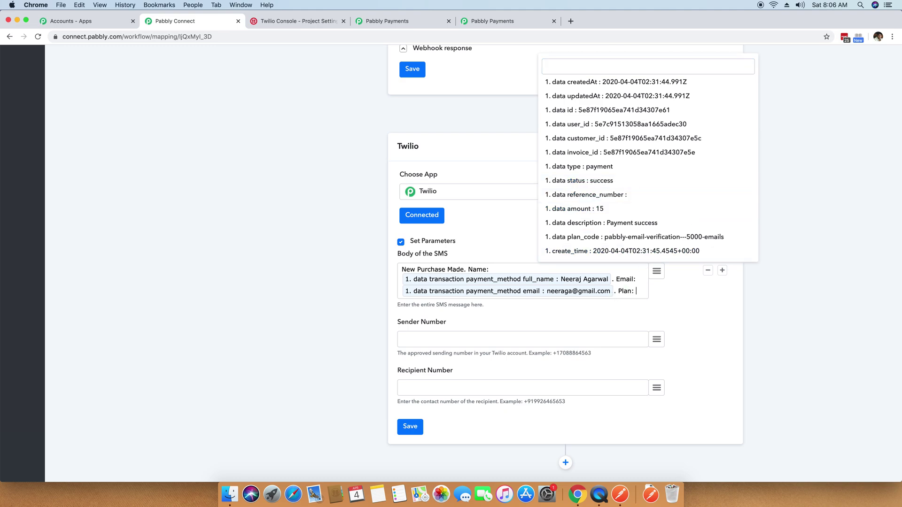
pyautogui.write(':')
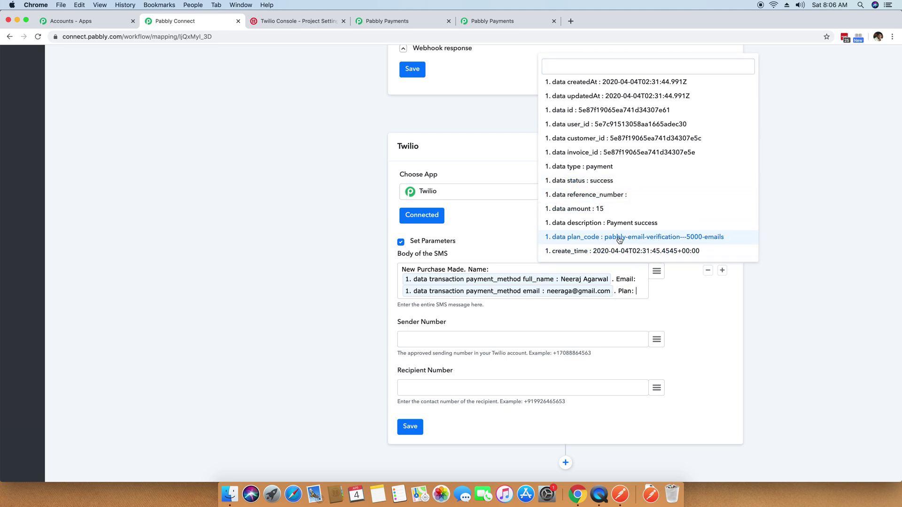
pyautogui.click(687, 237)
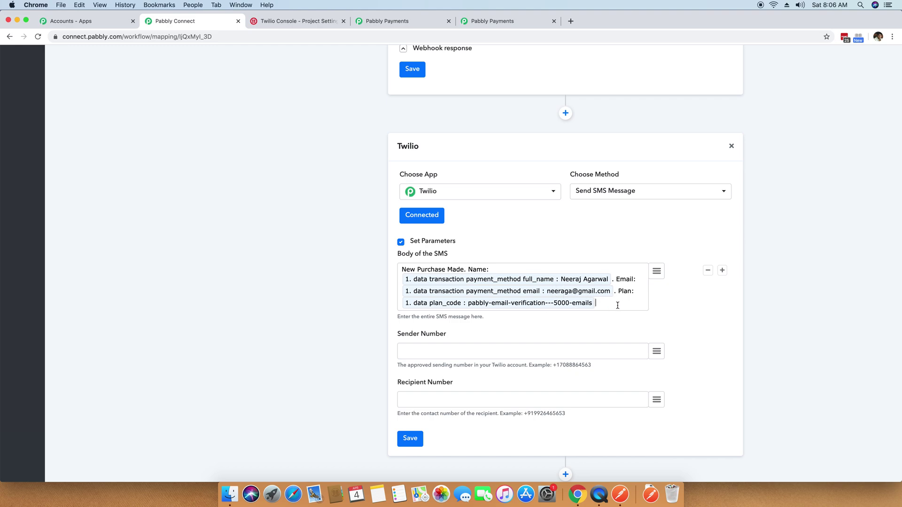
# Insert the buyer's country webhook field at the end of the SMS body.
pyautogui.click(656, 271)
pyautogui.scroll(-10, 629, 198)
pyautogui.scroll(-15, 623, 169)
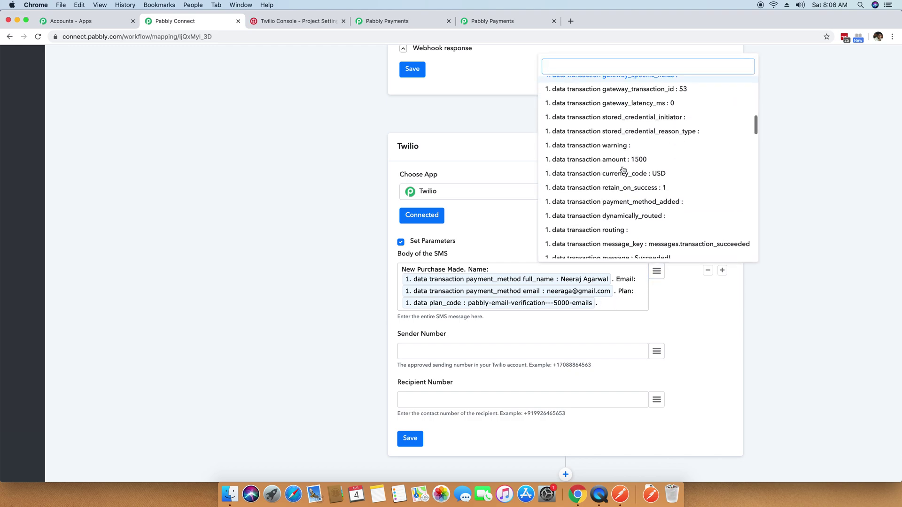
pyautogui.scroll(-15, 623, 170)
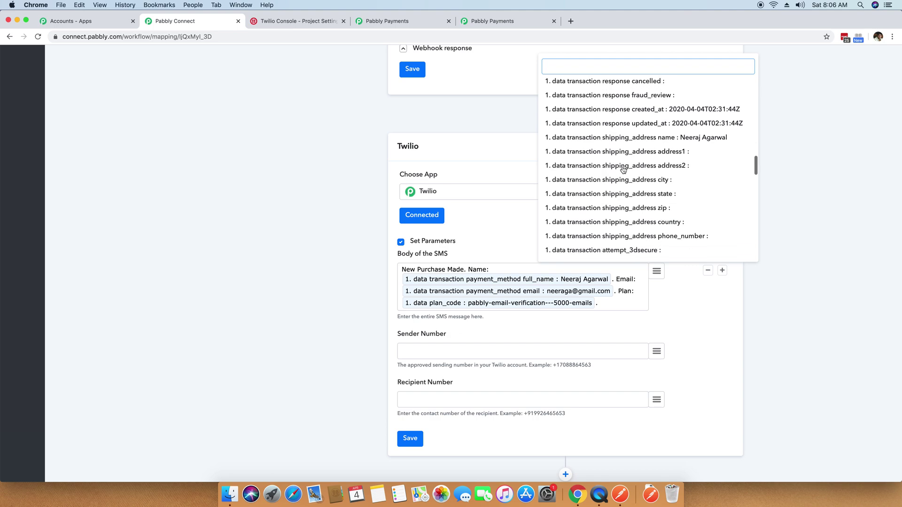
pyautogui.scroll(-8, 658, 216)
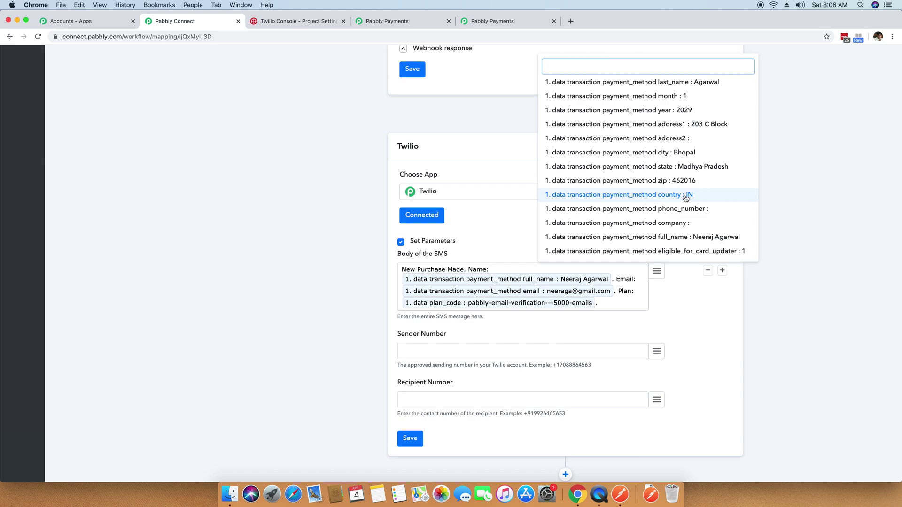
pyautogui.click(685, 197)
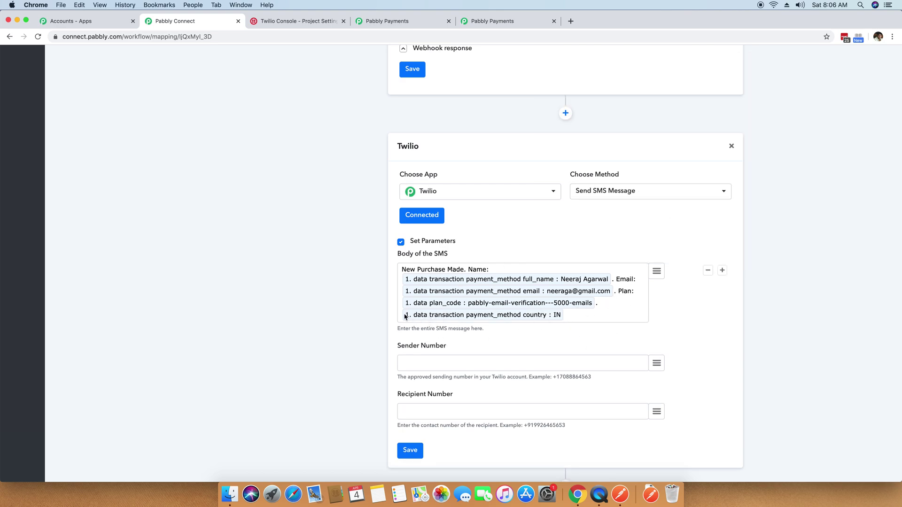
# Label the country field with 'Country:' in the SMS body.
pyautogui.write('Country:')
pyautogui.moveTo(463, 269); pyautogui.dragTo(397, 271)
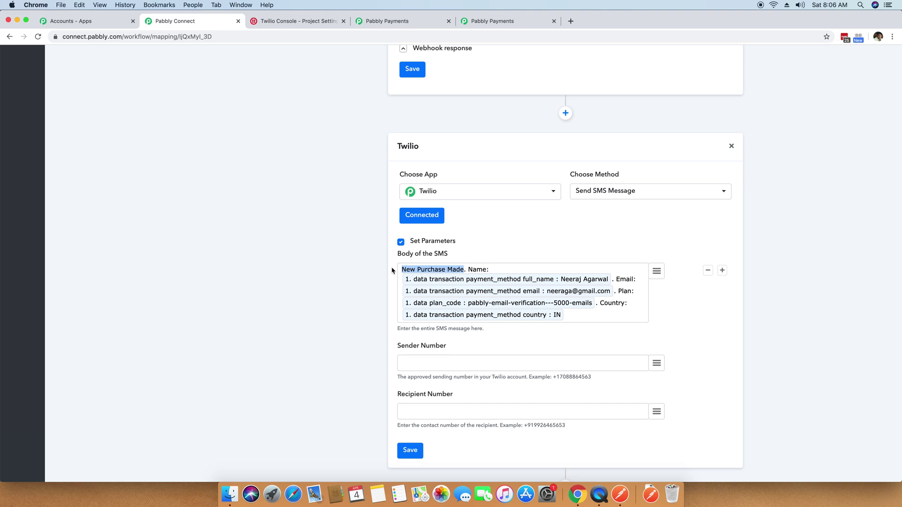
pyautogui.click(502, 270)
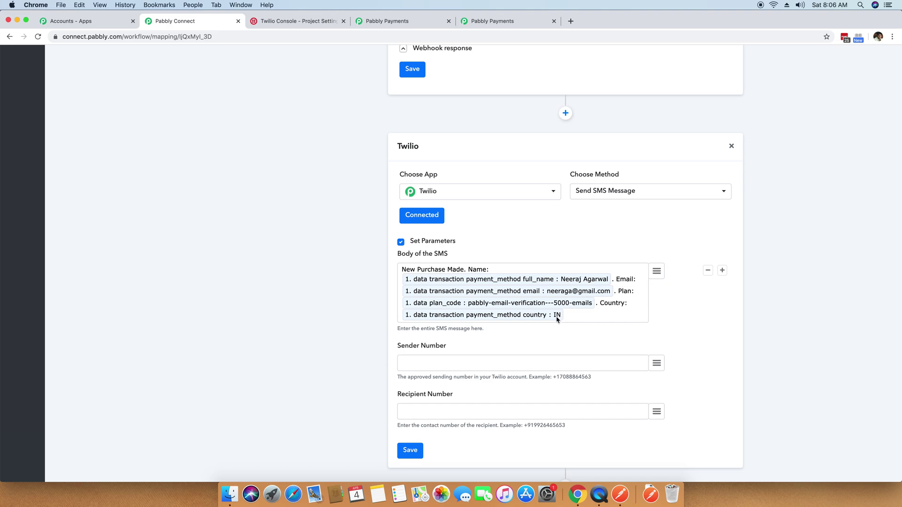
pyautogui.scroll(-1, 494, 362)
pyautogui.click(489, 349)
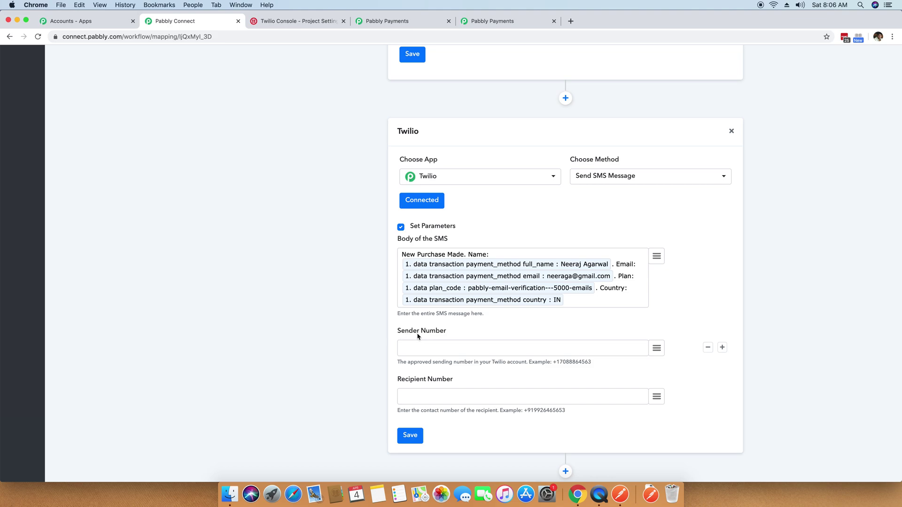
# In Twilio's Programmable SMS dashboard, open the latest sent message and copy its FROM number.
pyautogui.hotkey('ctrl', 'Tab')
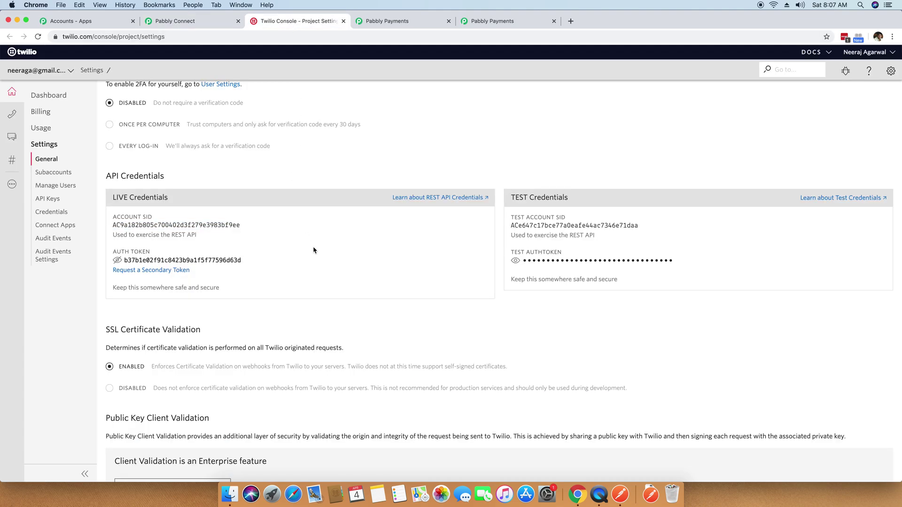
pyautogui.scroll(-3, 314, 250)
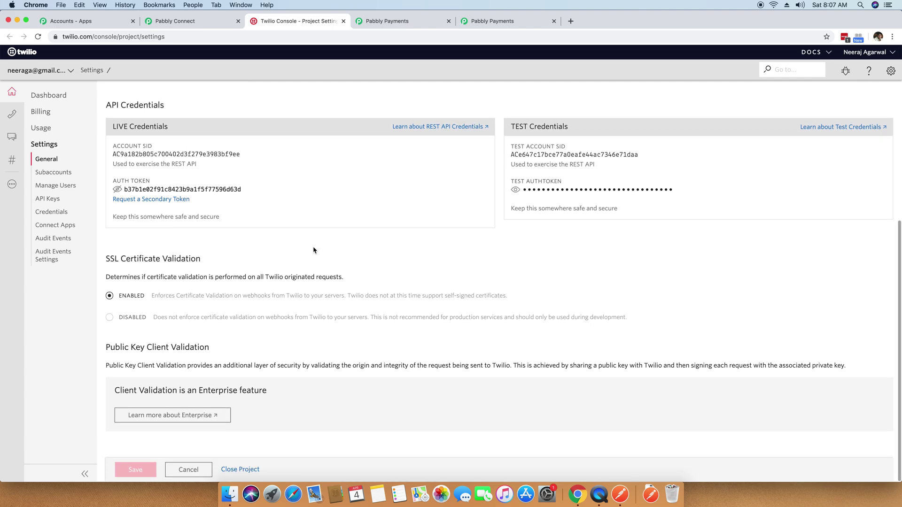
pyautogui.scroll(10, 314, 250)
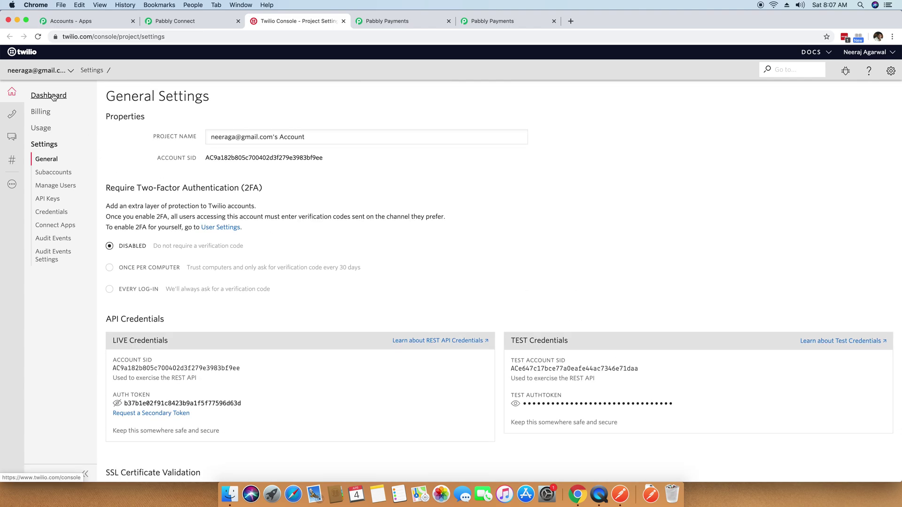
pyautogui.click(13, 136)
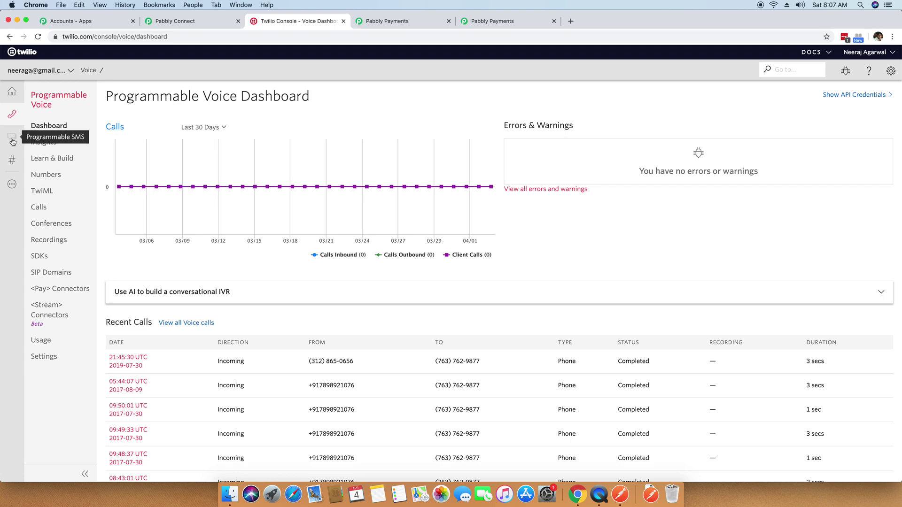
pyautogui.click(12, 139)
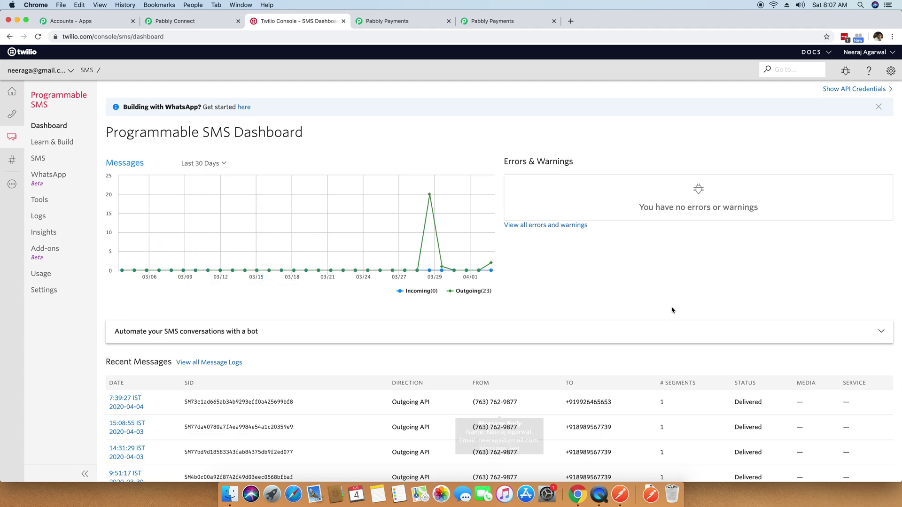
pyautogui.scroll(-3, 482, 313)
pyautogui.click(126, 264)
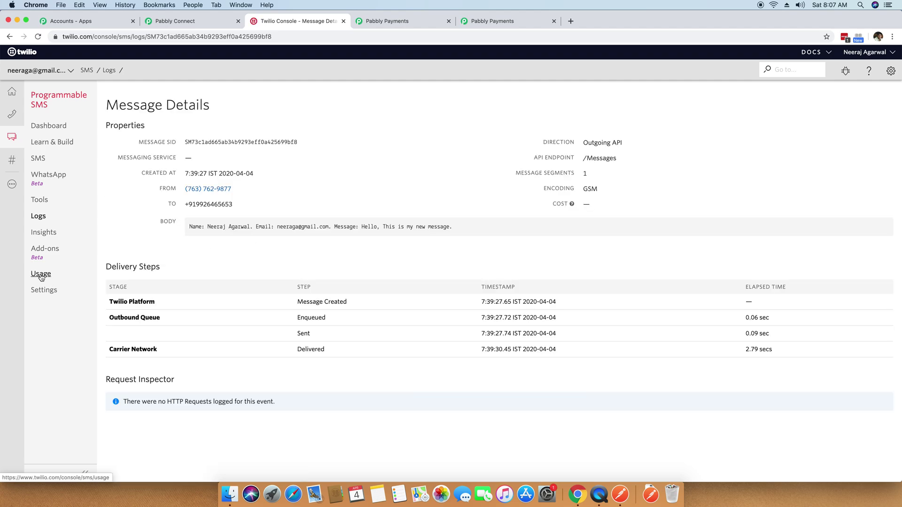
pyautogui.moveTo(232, 190); pyautogui.dragTo(186, 191)
pyautogui.press('super+c')
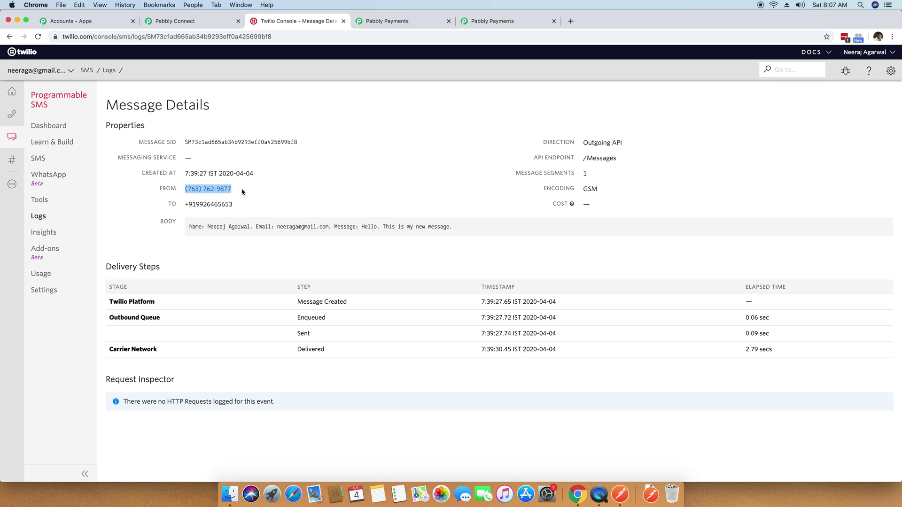
pyautogui.click(383, 22)
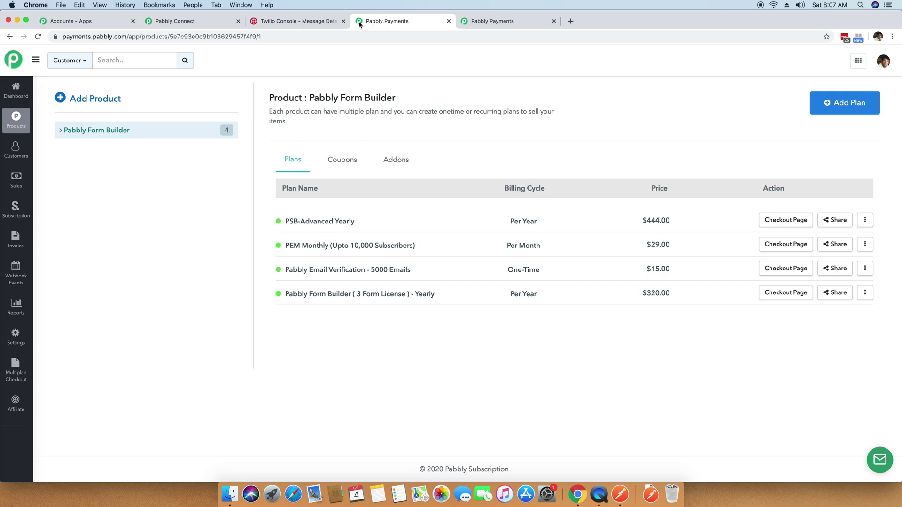
# Paste the Twilio number as Sender Number in +1 format and enter the recipient's mobile number.
pyautogui.click(498, 22)
pyautogui.click(301, 21)
pyautogui.click(198, 24)
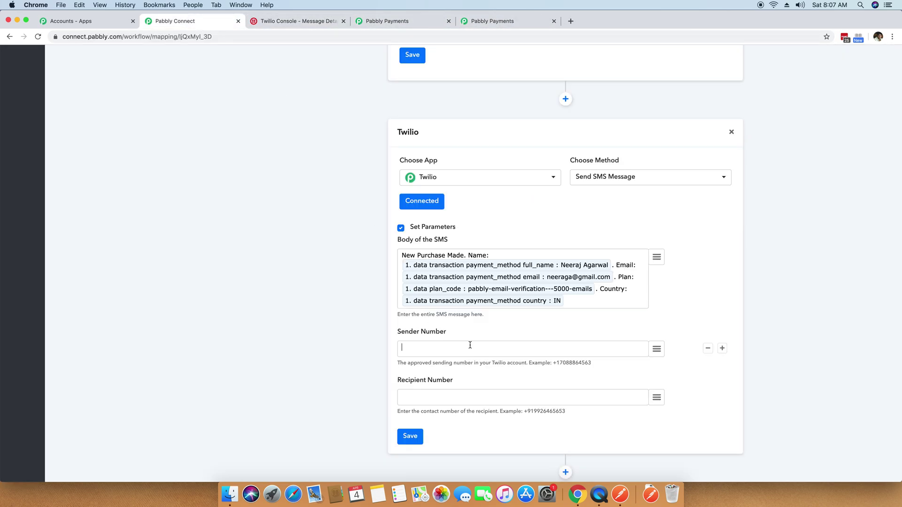
pyautogui.press('super+v')
pyautogui.write('+')
pyautogui.press('Delete')
pyautogui.write('1')
pyautogui.press('Right')
pyautogui.press('Right')
pyautogui.press('BackSpace')
pyautogui.press('BackSpace')
pyautogui.press('Right')
pyautogui.press('BackSpace')
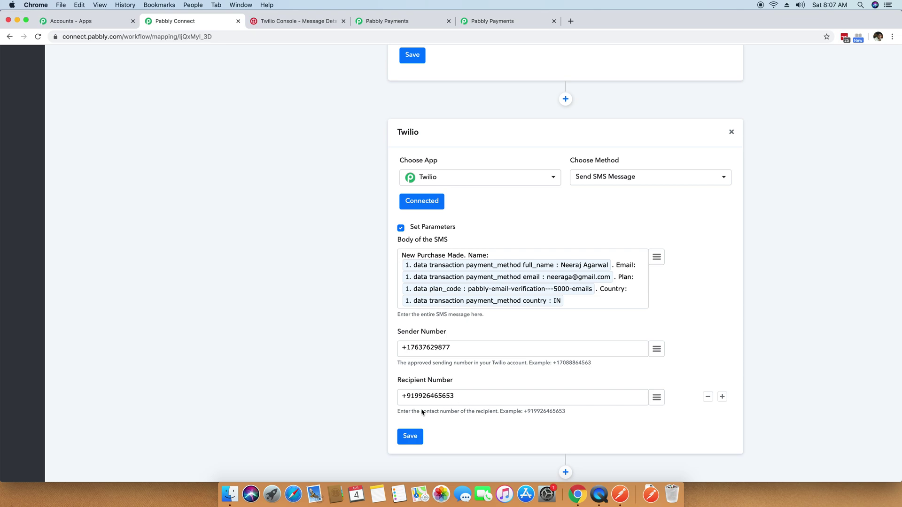
# Save the Twilio SMS step and send a test request with the mapped purchase data.
pyautogui.scroll(-2, 375, 401)
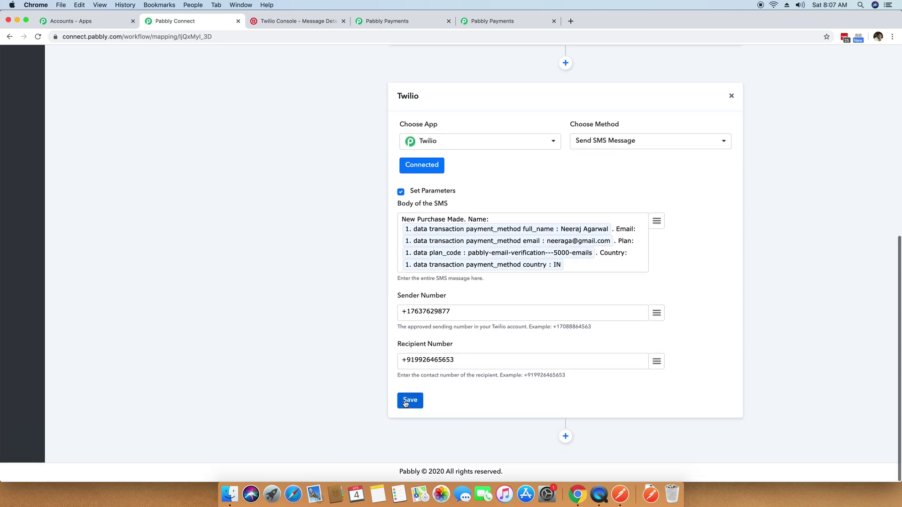
pyautogui.click(406, 402)
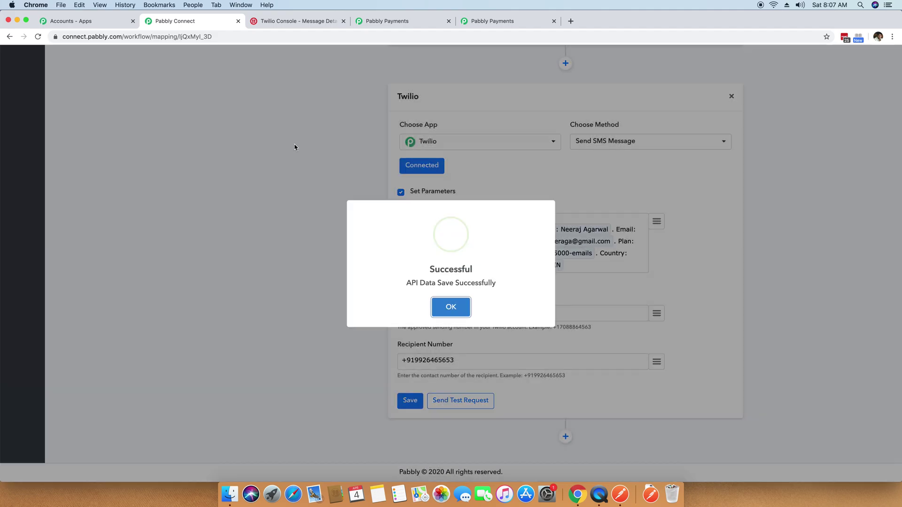
pyautogui.click(451, 298)
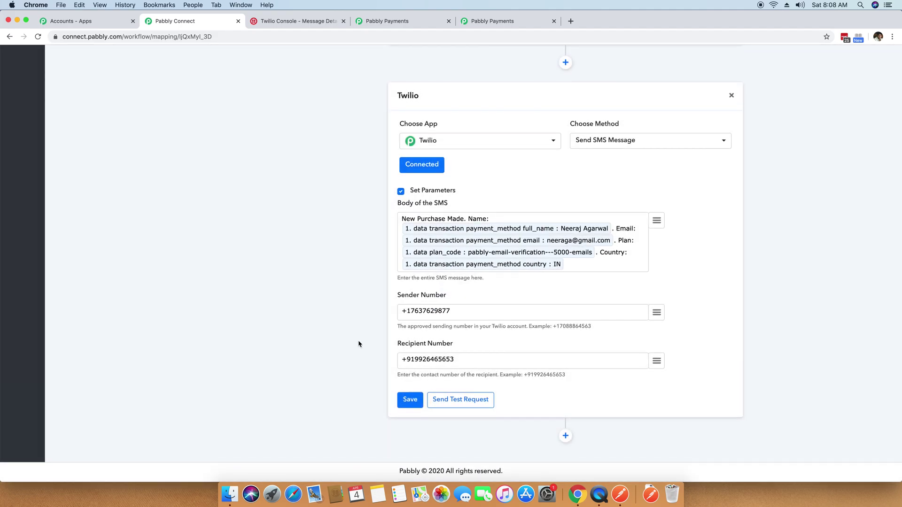
pyautogui.click(463, 405)
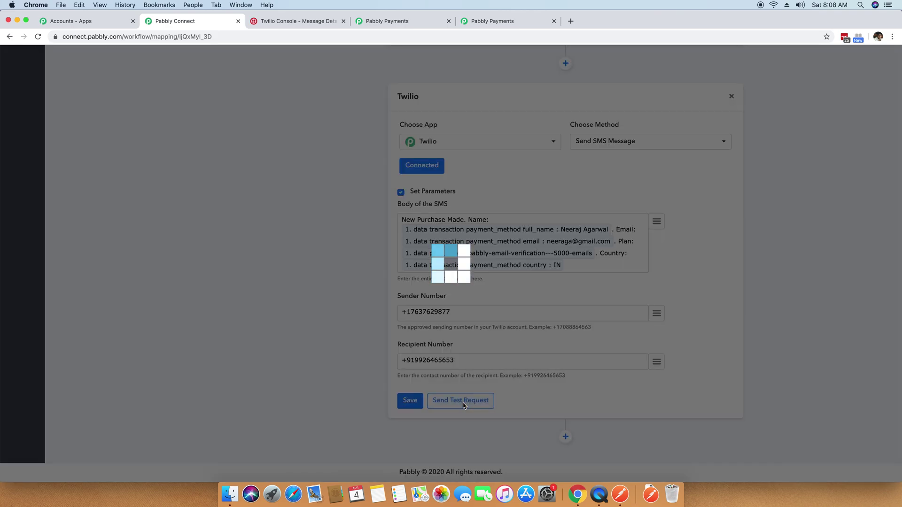
pyautogui.click(451, 310)
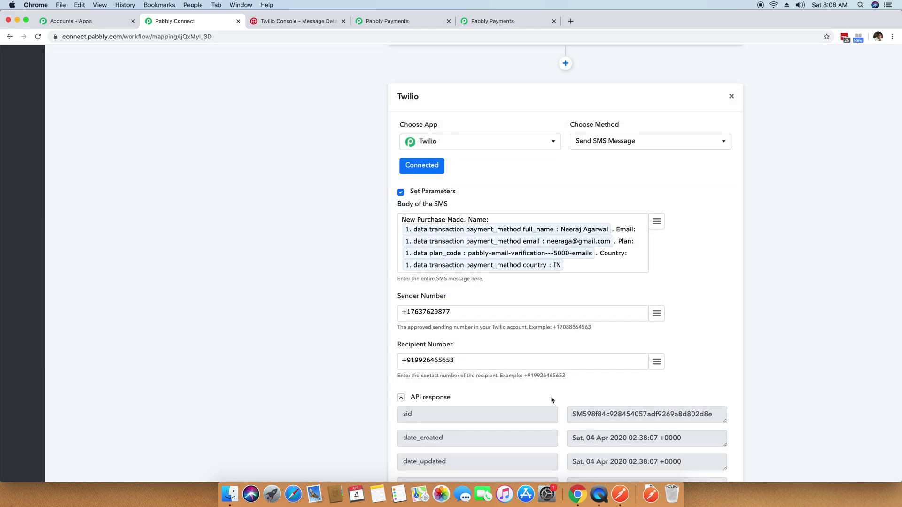
# Review the queued message body in the API response and save the step again.
pyautogui.scroll(-5, 549, 394)
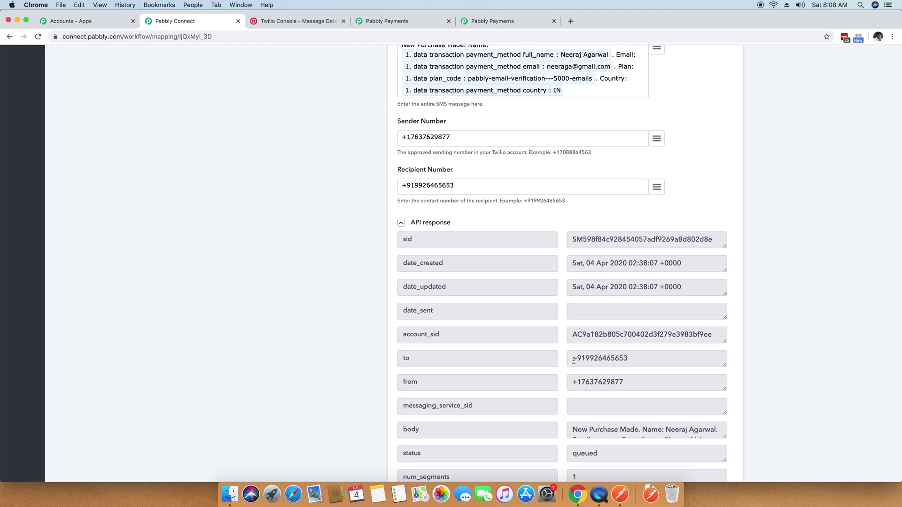
pyautogui.scroll(-3, 575, 361)
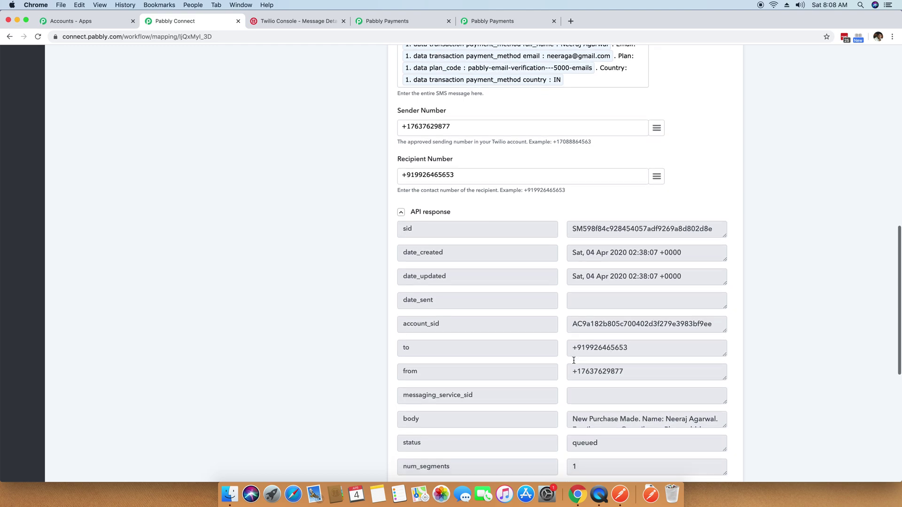
pyautogui.scroll(-3, 574, 361)
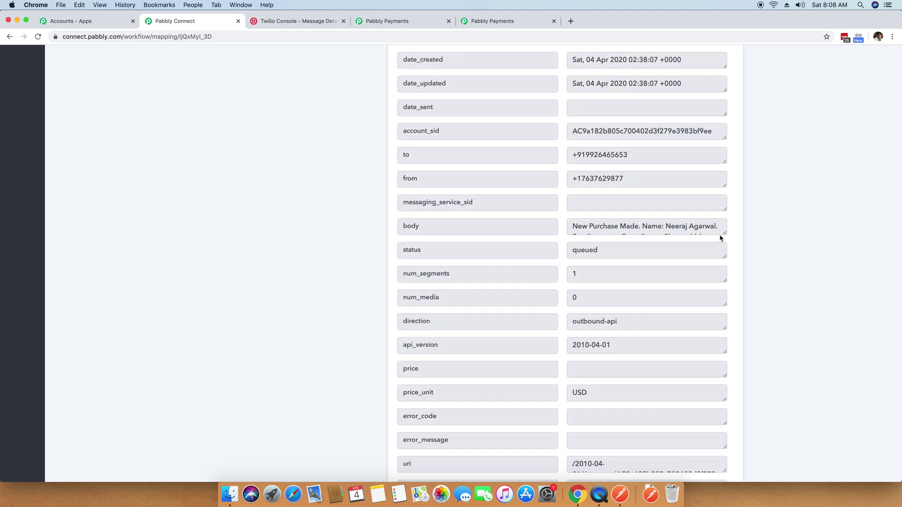
pyautogui.moveTo(572, 227); pyautogui.dragTo(711, 227)
pyautogui.click(805, 281)
pyautogui.scroll(-5, 829, 288)
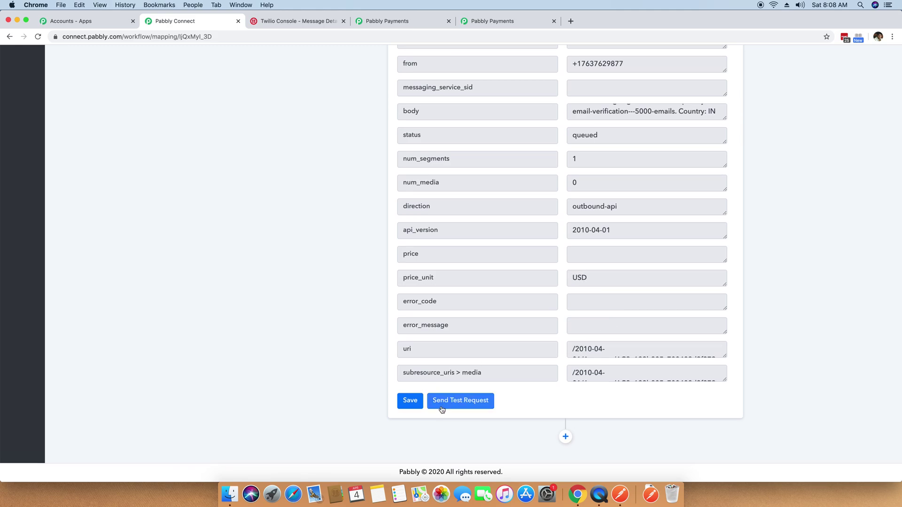
pyautogui.click(409, 404)
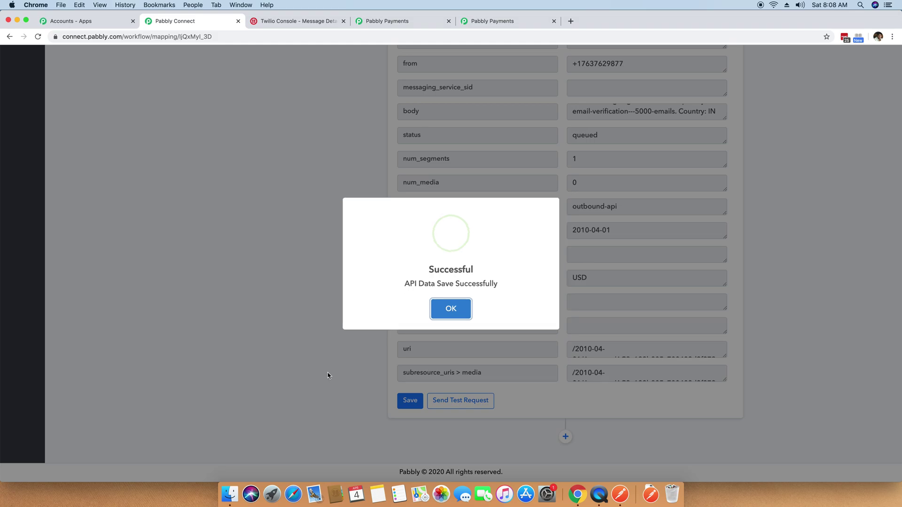
pyautogui.scroll(7, 287, 323)
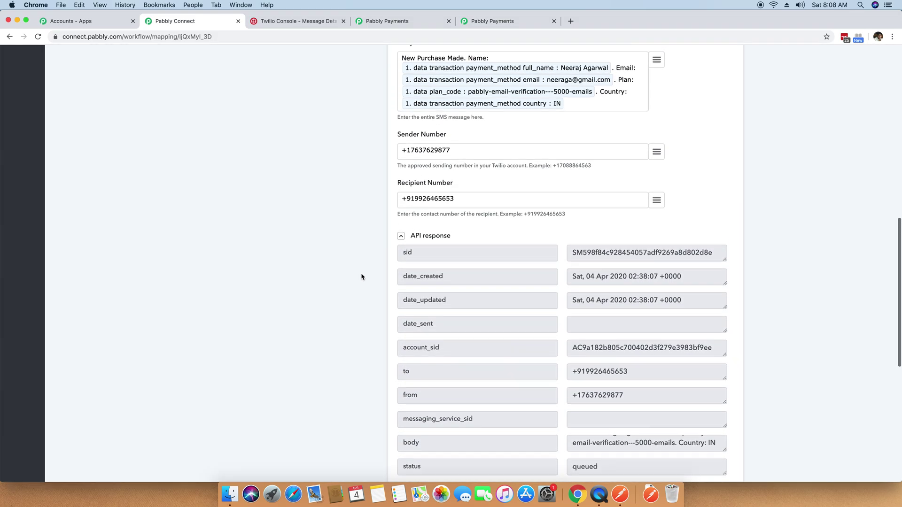
pyautogui.scroll(10, 362, 266)
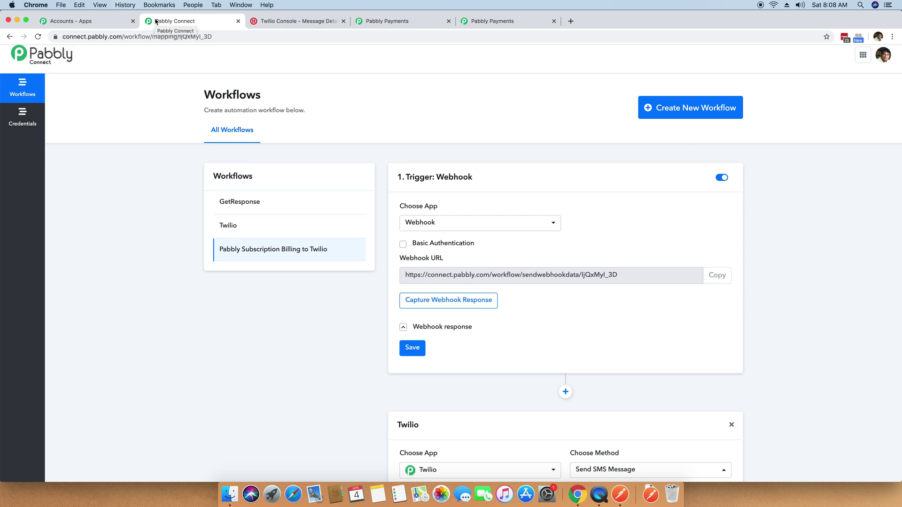
# Open the checkout page for the $15 'Pabbly Email Verification - 5000 Emails' plan.
pyautogui.click(275, 24)
pyautogui.click(187, 25)
pyautogui.click(488, 22)
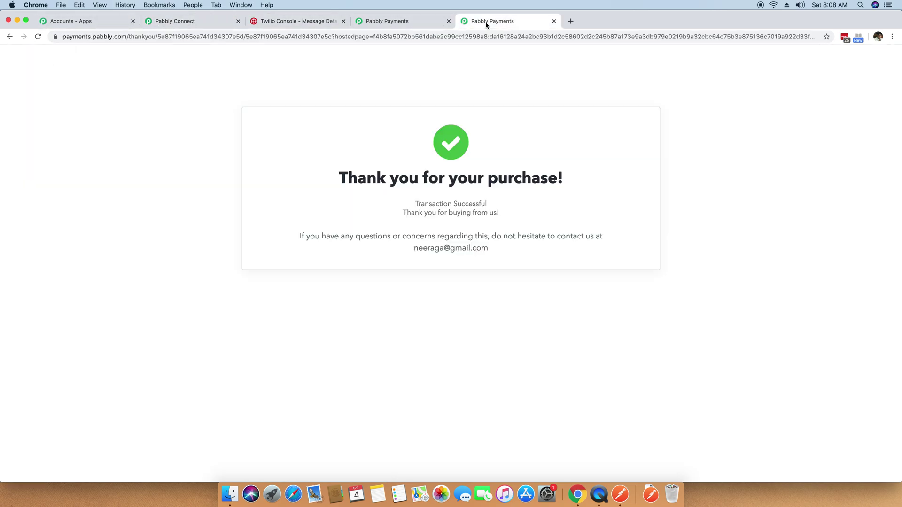
pyautogui.click(404, 24)
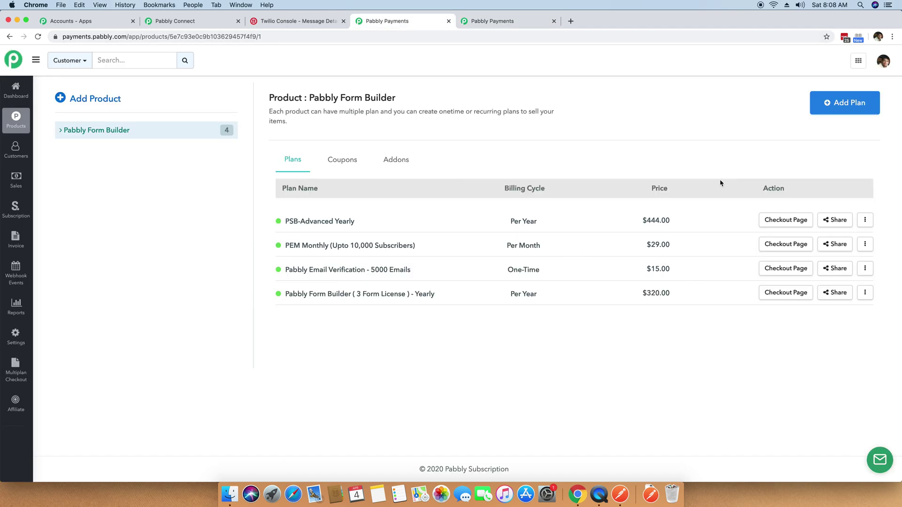
pyautogui.click(786, 268)
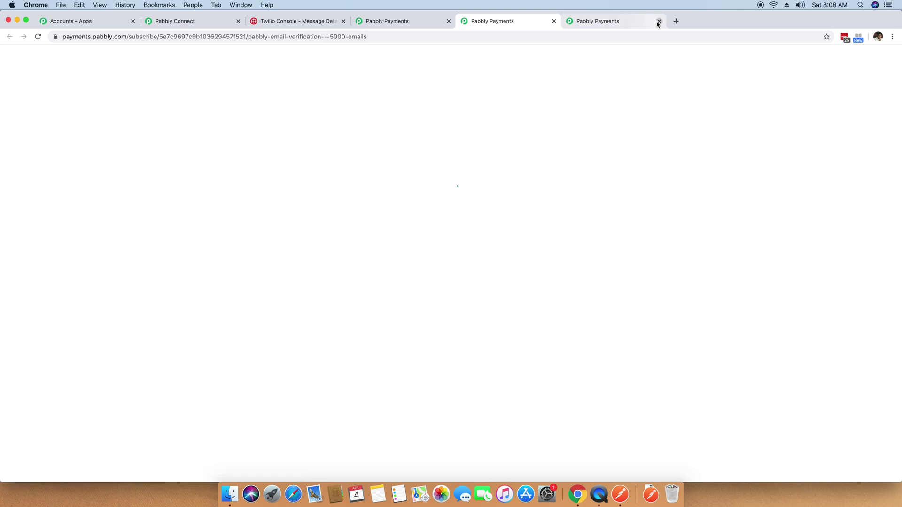
pyautogui.click(633, 21)
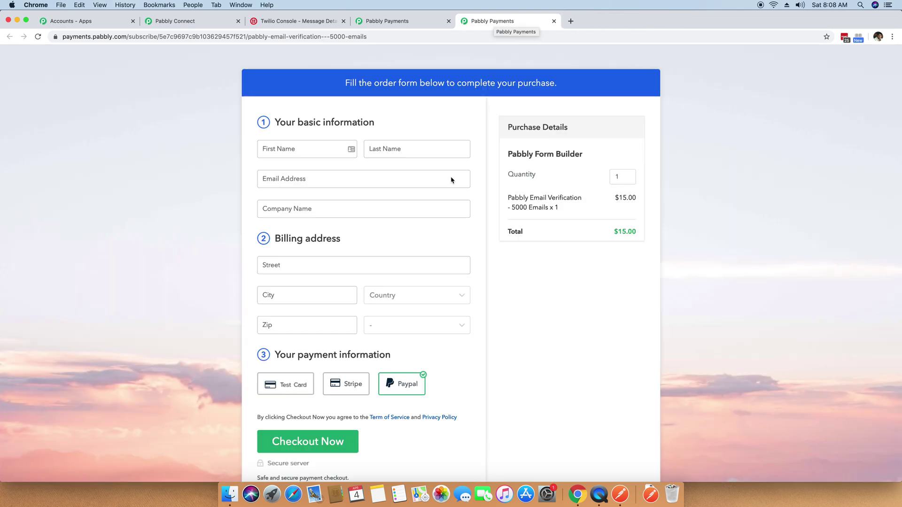
pyautogui.click(294, 23)
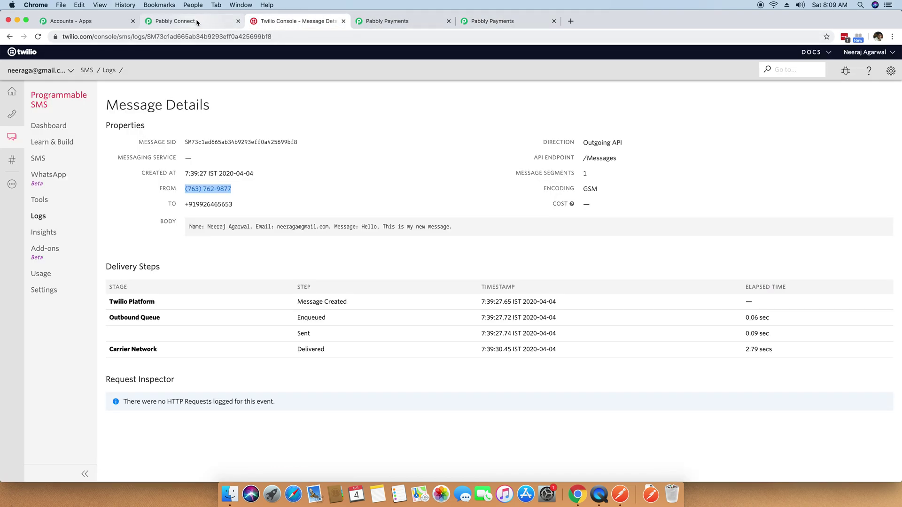
# Re-save the Twilio SMS step of the Pabbly Subscription Billing to Twilio workflow.
pyautogui.click(197, 22)
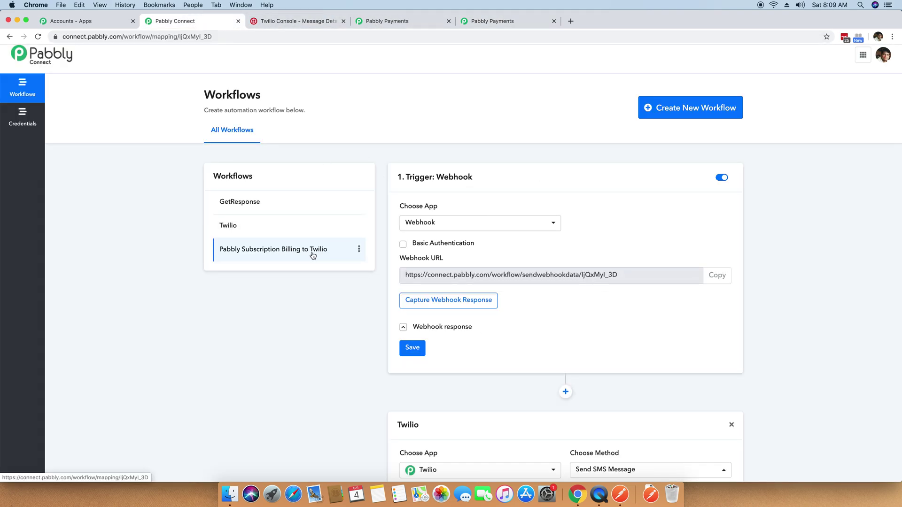
pyautogui.scroll(-5, 461, 300)
pyautogui.scroll(5, 232, 239)
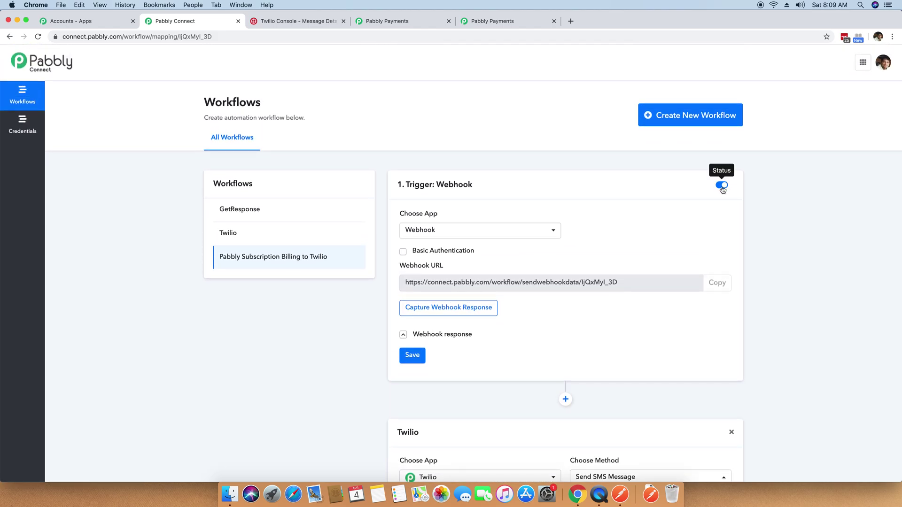
pyautogui.scroll(-5, 722, 188)
pyautogui.click(410, 401)
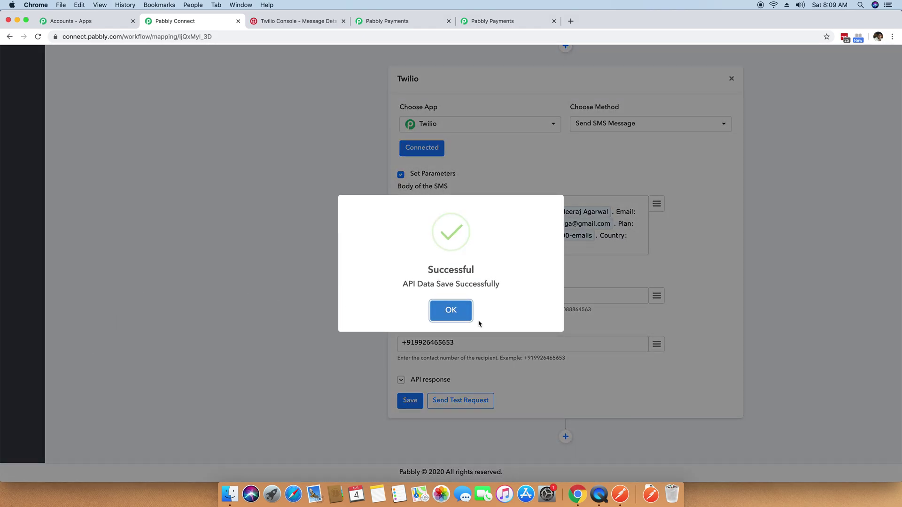
pyautogui.click(451, 309)
pyautogui.hotkey('ctrl', 'Tab')
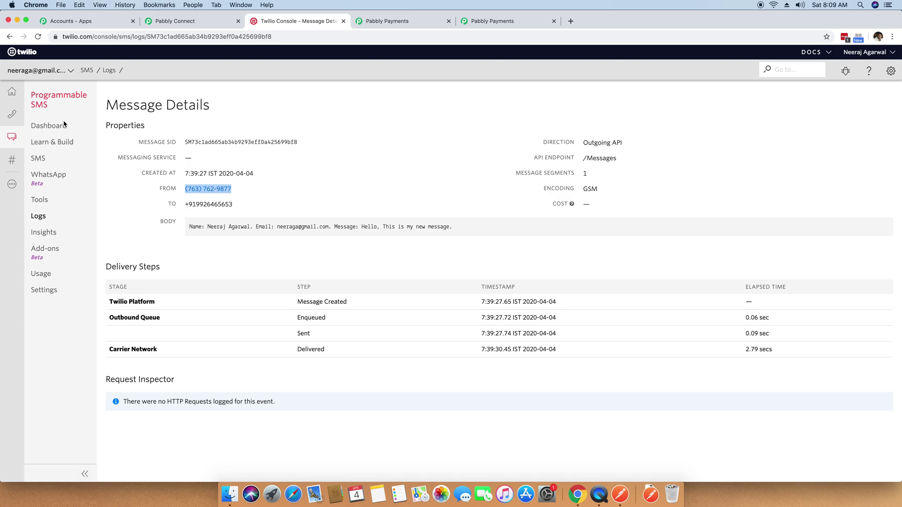
# Check the newest message in Twilio's SMS logs, showing buyer details, plan and country IN.
pyautogui.click(41, 274)
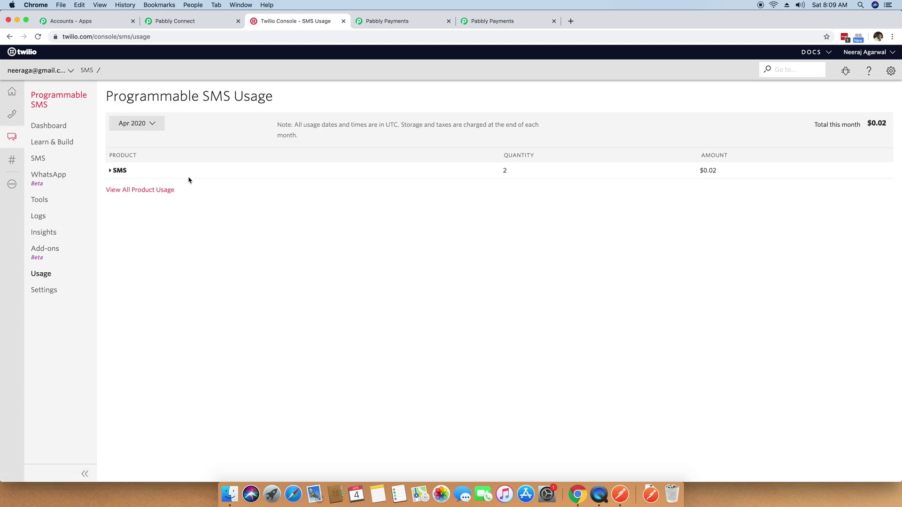
pyautogui.click(111, 173)
pyautogui.click(116, 186)
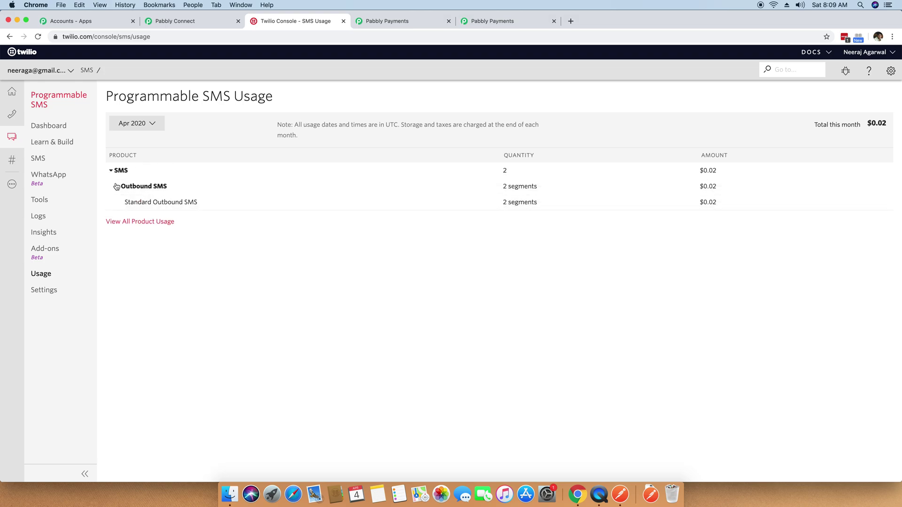
pyautogui.click(45, 217)
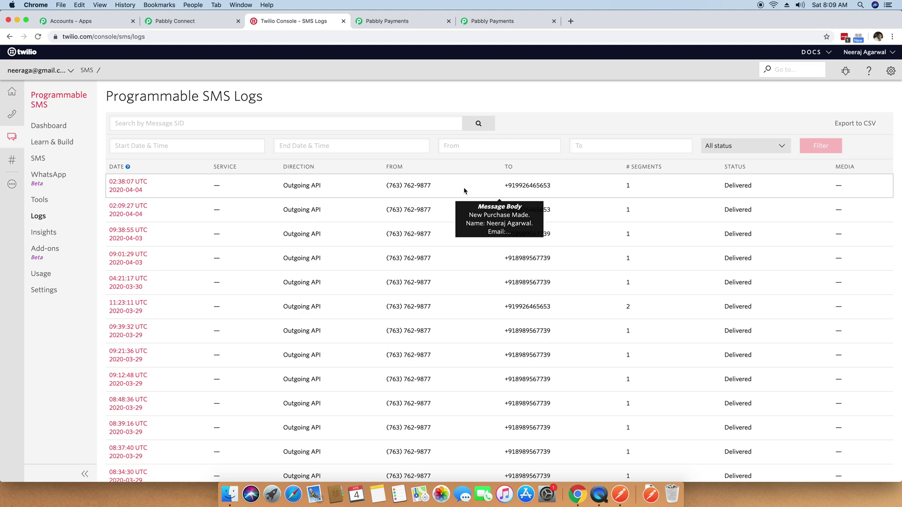
pyautogui.click(128, 188)
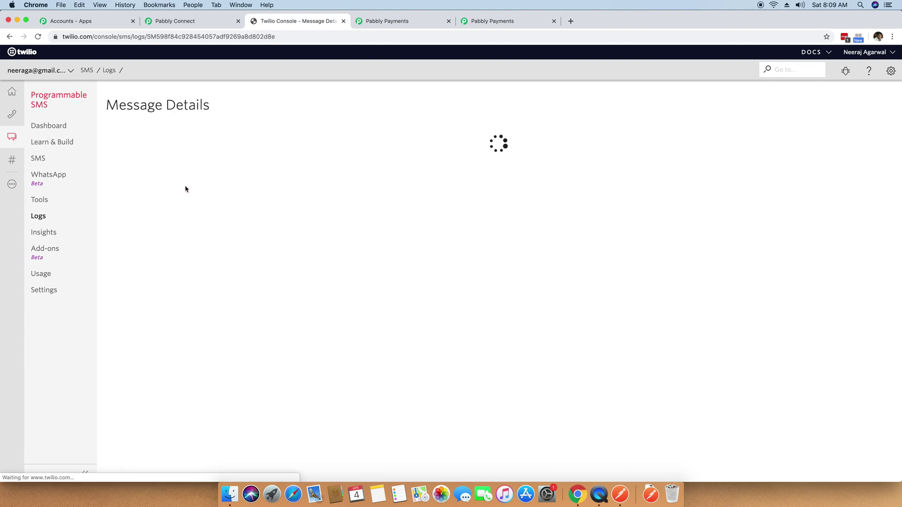
pyautogui.moveTo(192, 228); pyautogui.dragTo(560, 227)
pyautogui.click(593, 234)
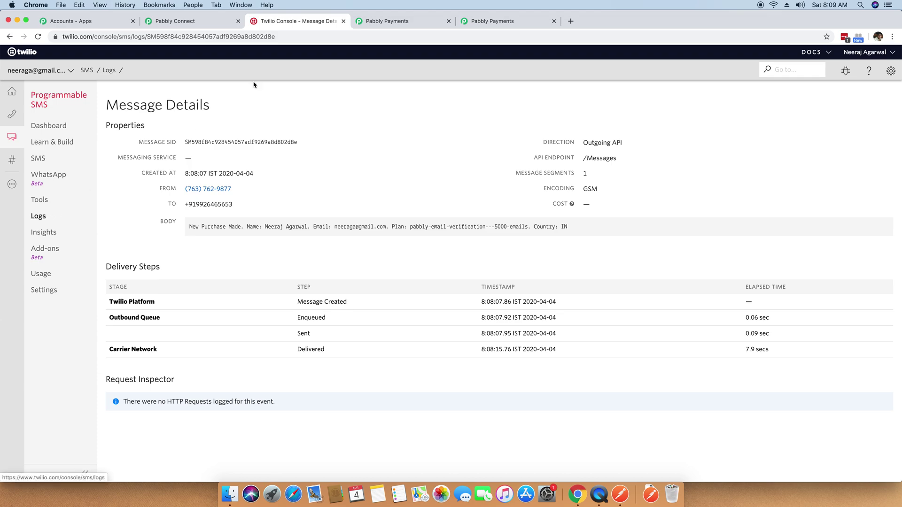
pyautogui.click(395, 20)
# Enter the buyer's first name, last name and email address on the order form.
pyautogui.click(306, 146)
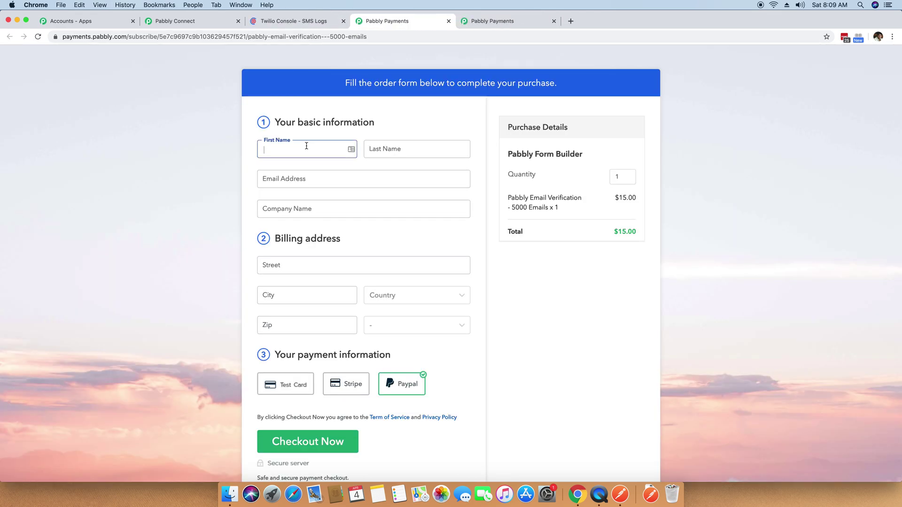
pyautogui.press('Tab')
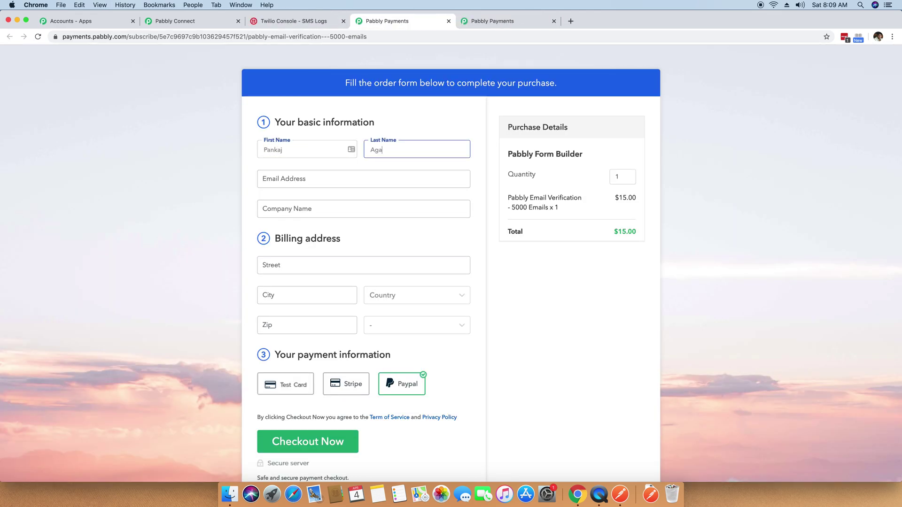
pyautogui.press('Tab')
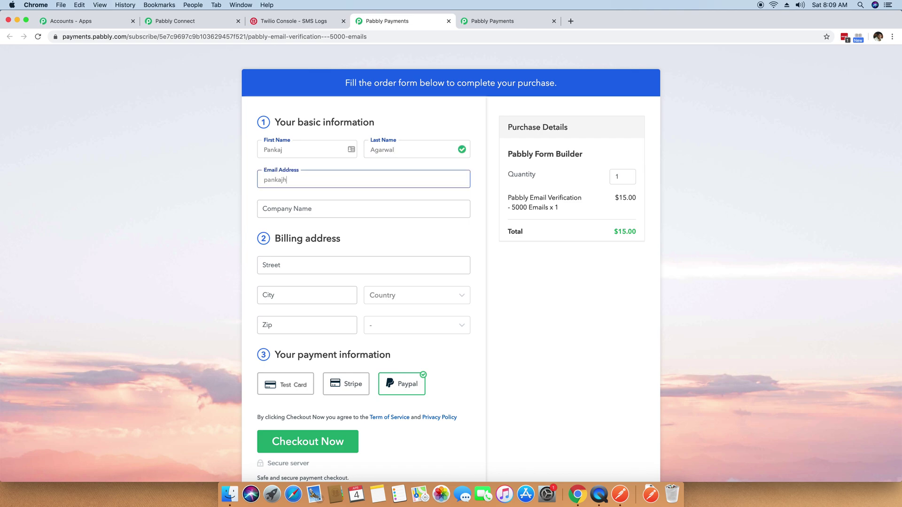
pyautogui.press('Tab')
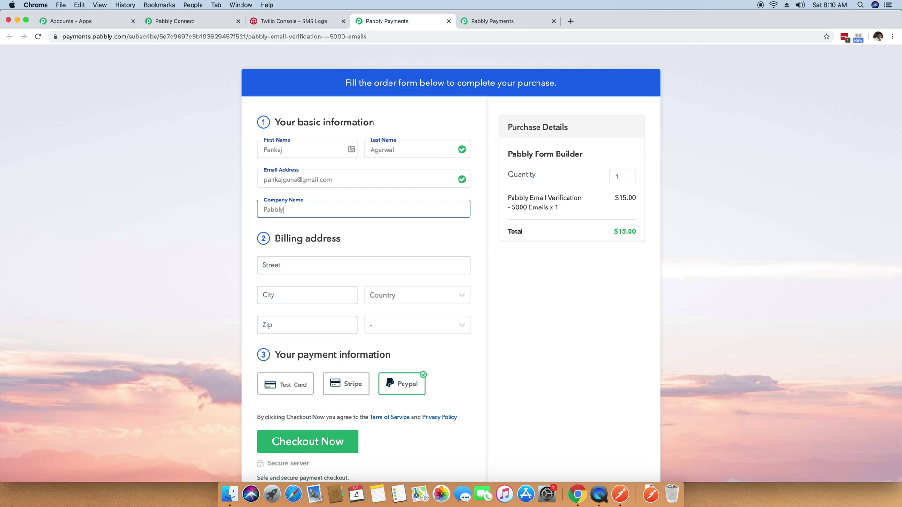
pyautogui.click(297, 180)
pyautogui.write('000')
# Fill the billing address with street, city and zip, country India, state Madhya Pradesh.
pyautogui.click(289, 267)
pyautogui.press('Tab')
pyautogui.write('Bhopal')
pyautogui.press('Tab')
pyautogui.write('India')
pyautogui.press('Tab')
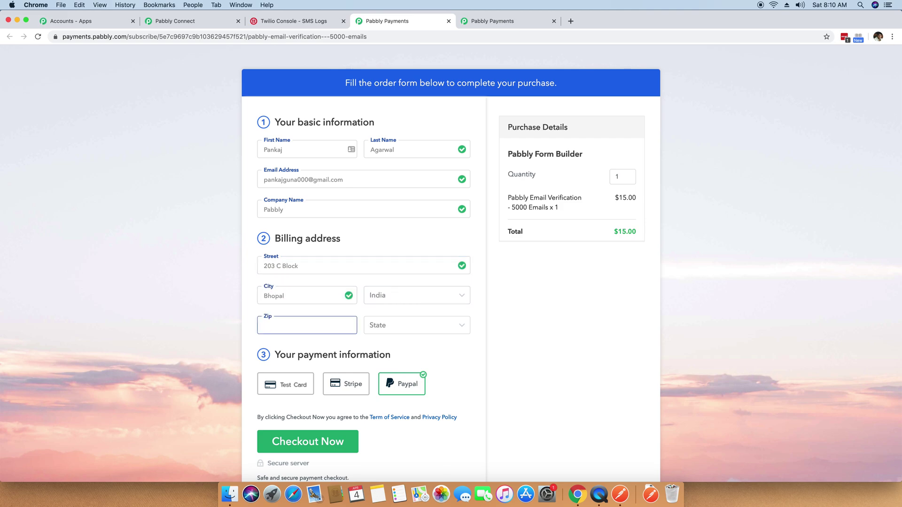
pyautogui.write('462078')
pyautogui.press('Tab')
pyautogui.write('M')
pyautogui.press('Tab')
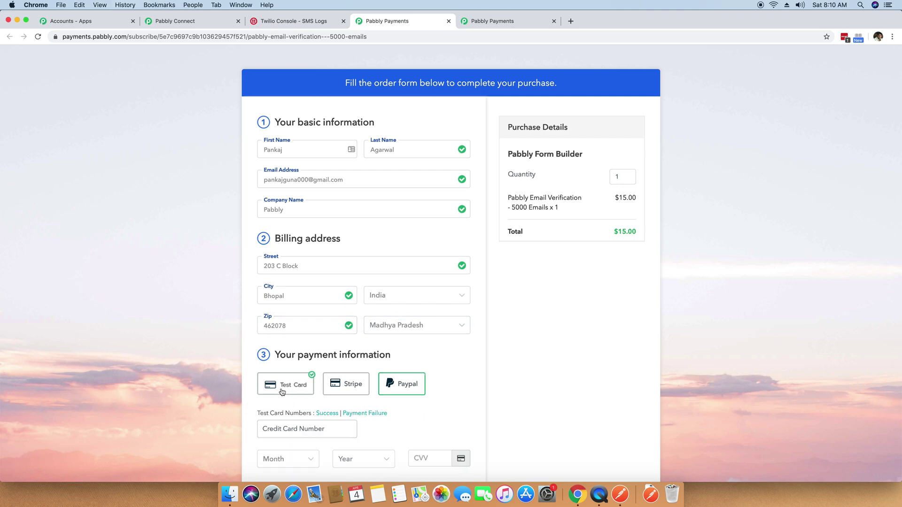
# Pay with a successful test card and submit the order.
pyautogui.click(283, 390)
pyautogui.scroll(-3, 319, 348)
pyautogui.click(335, 312)
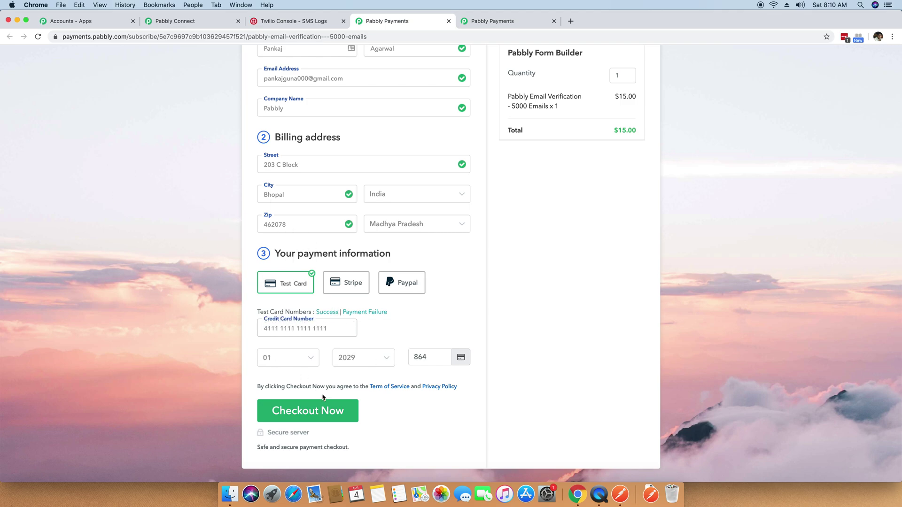
pyautogui.click(294, 408)
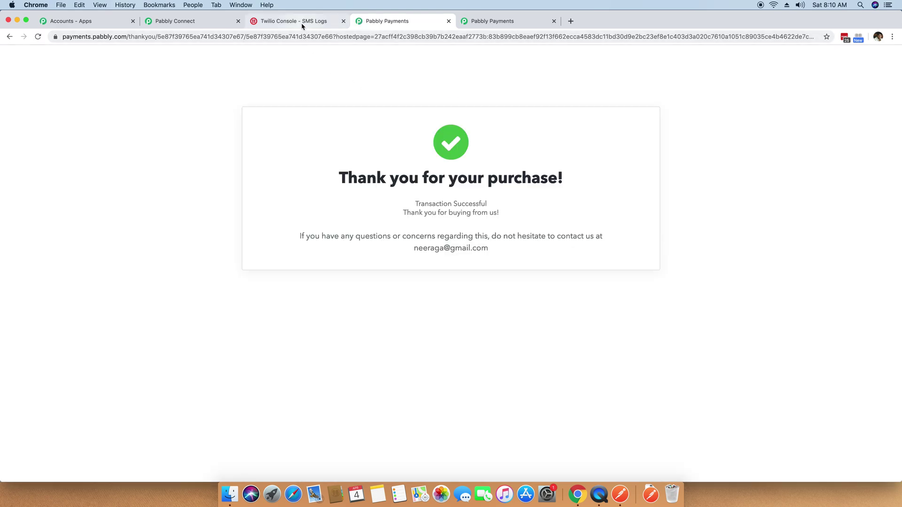
# Reload the Twilio SMS logs and open the newly delivered 02:40:24 UTC message's details.
pyautogui.click(303, 24)
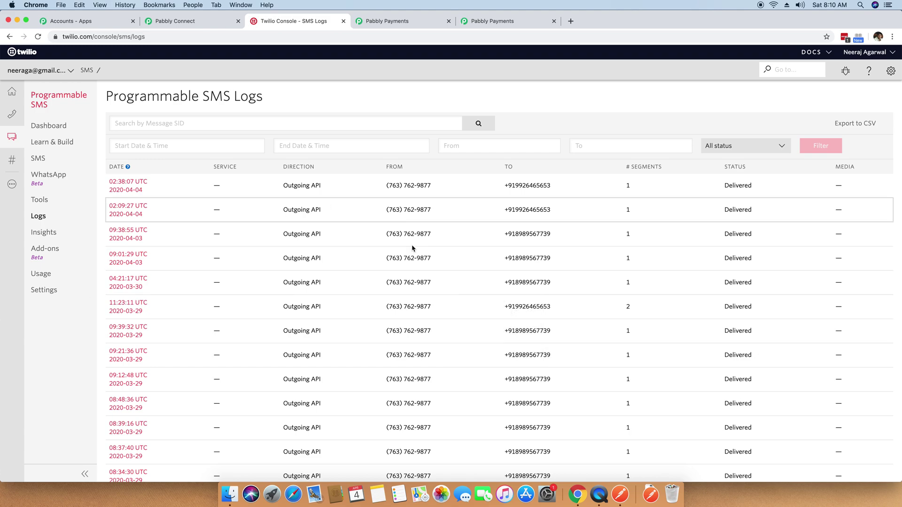
pyautogui.rightClick(48, 322)
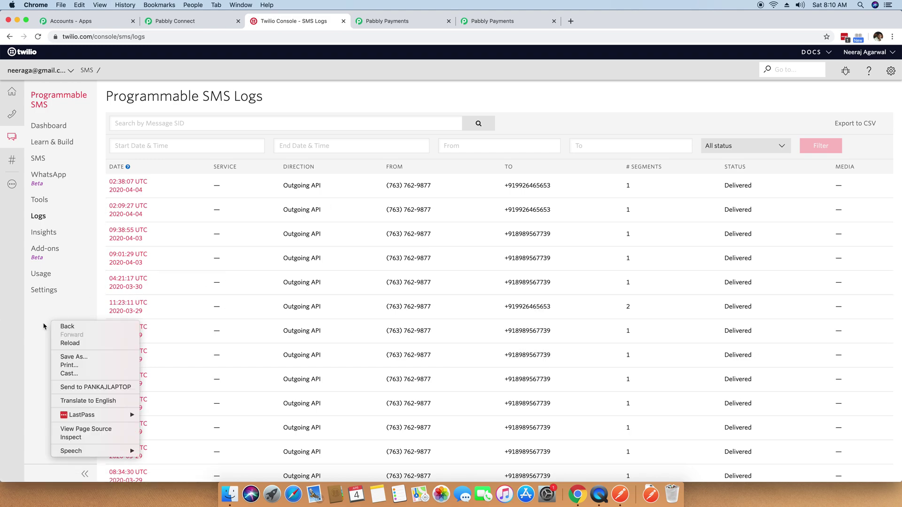
pyautogui.press('Escape')
pyautogui.rightClick(51, 335)
pyautogui.press('Escape')
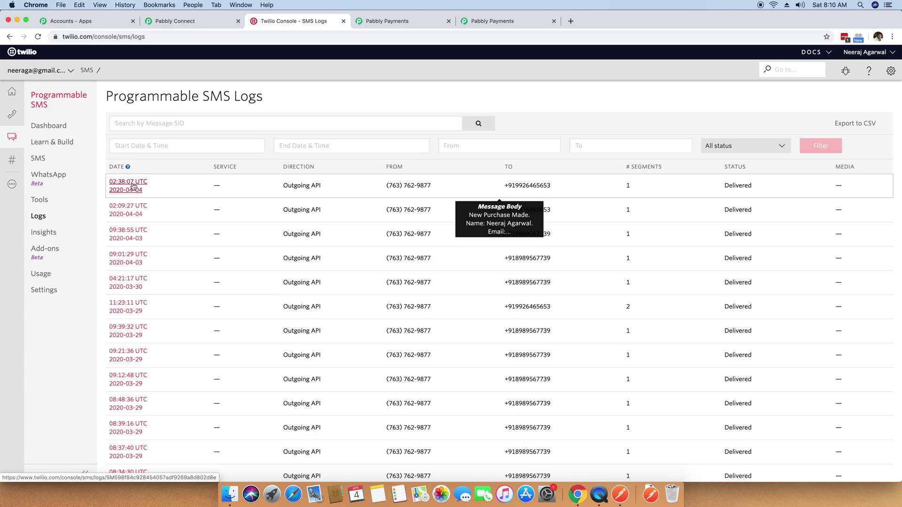
pyautogui.rightClick(57, 324)
pyautogui.click(85, 347)
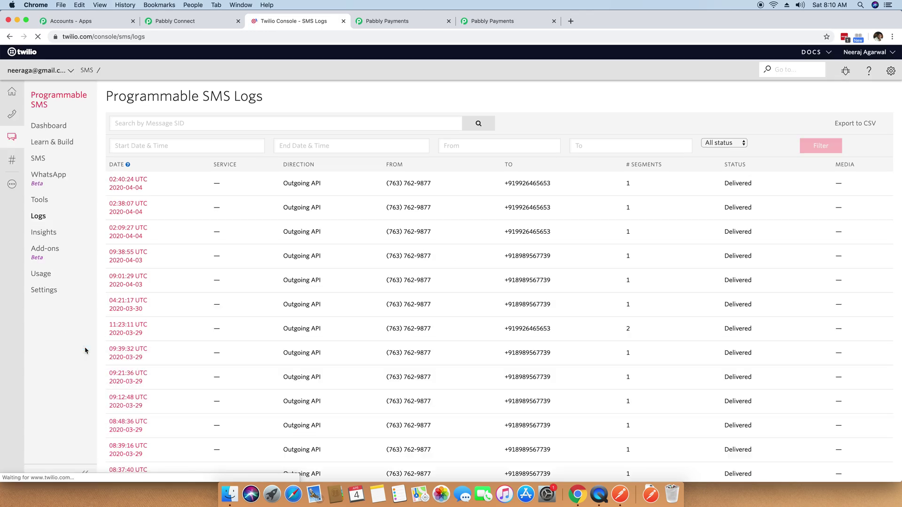
pyautogui.moveTo(118, 186)
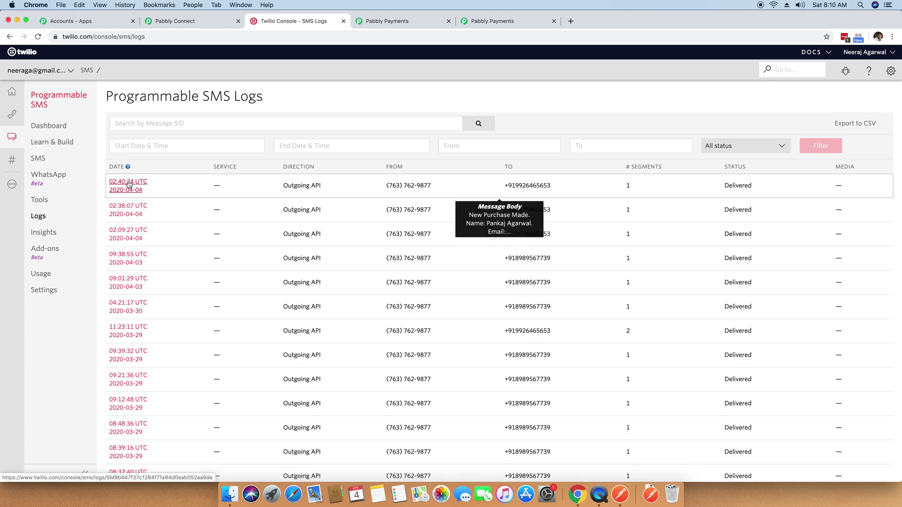
pyautogui.click(128, 184)
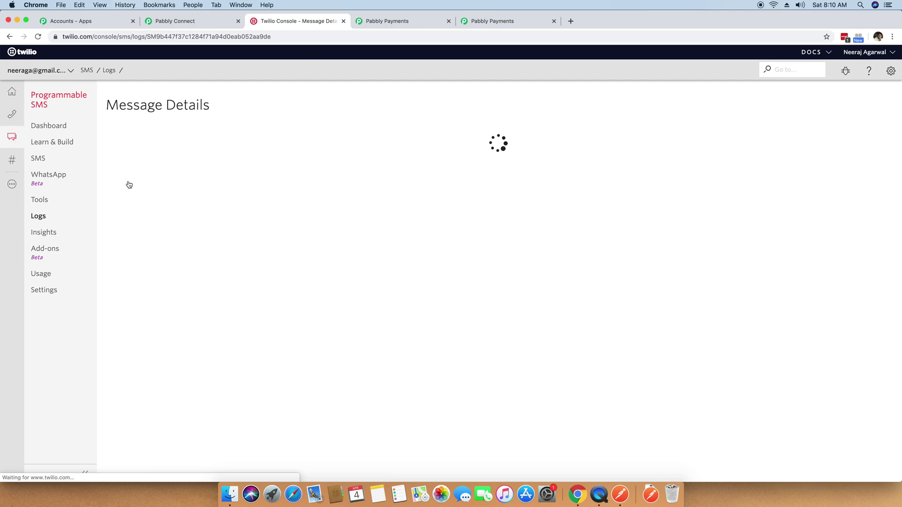